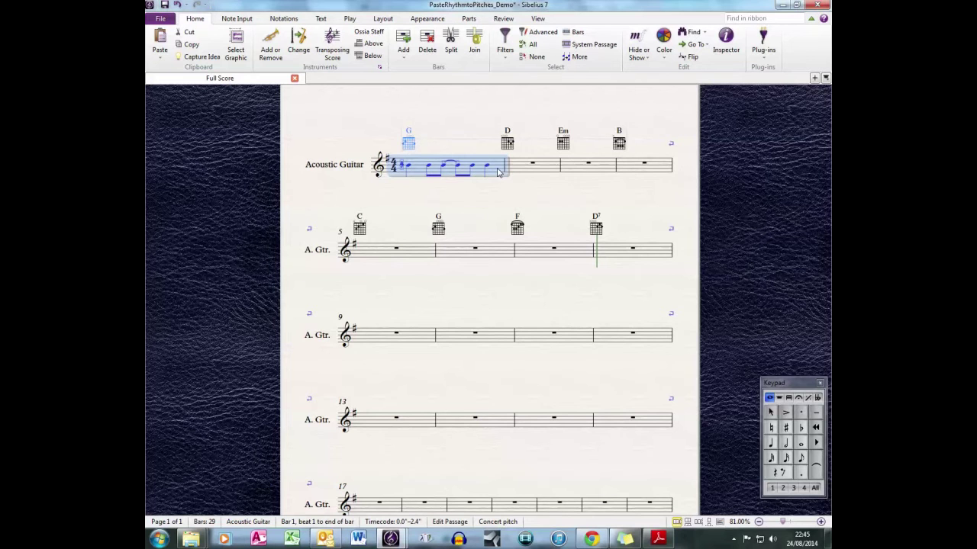
Realize the chord symbols in bars 1 to 8 as chords on a new Guitar (notation) staff, chording every chord symbol.
shift+click(620, 257)
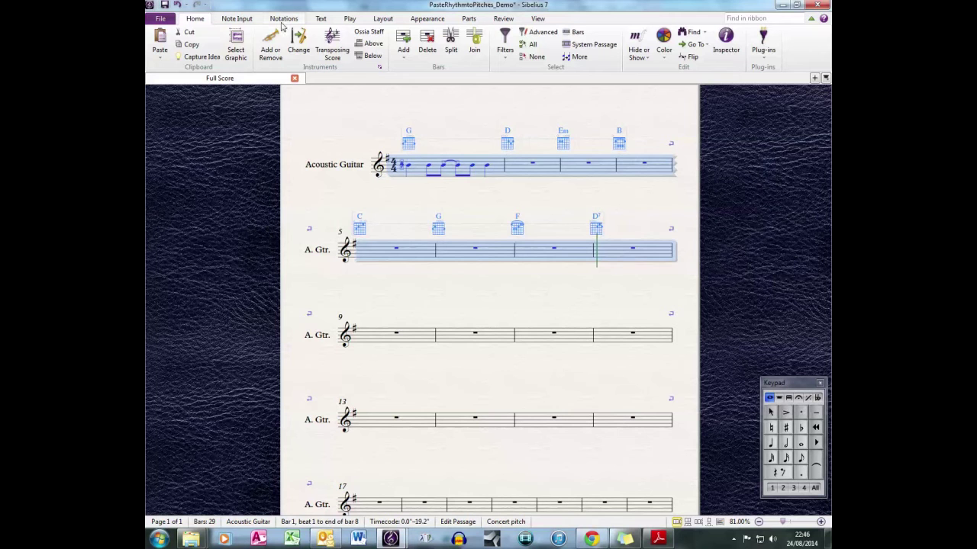
click(322, 21)
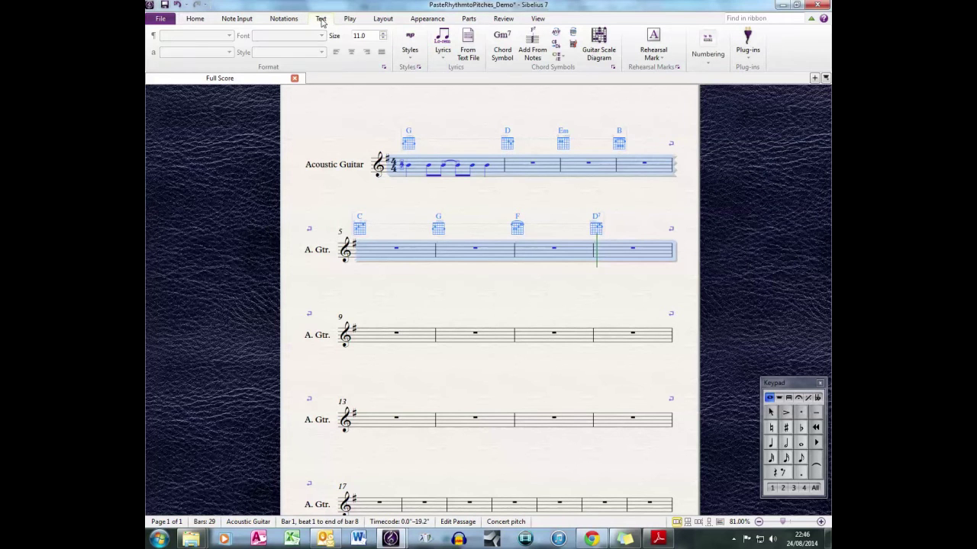
click(747, 54)
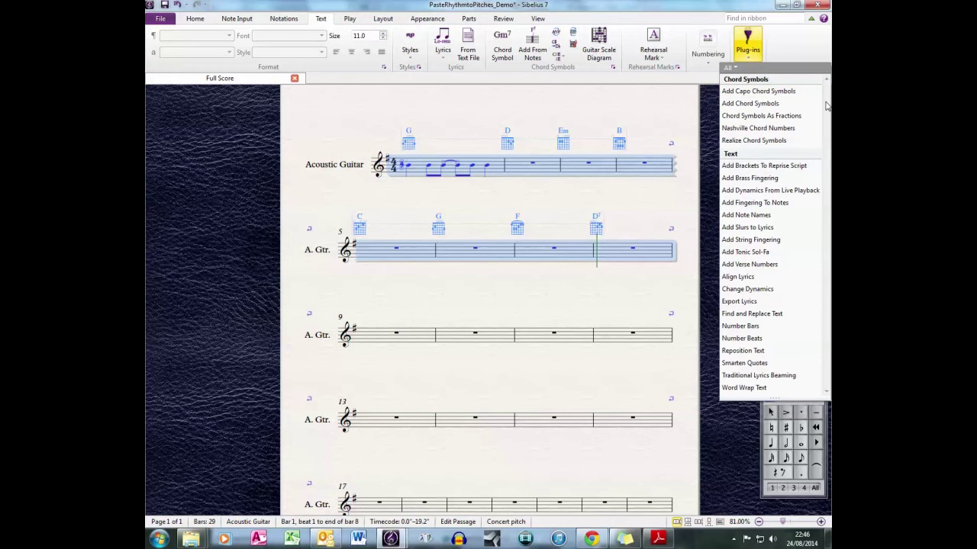
click(782, 140)
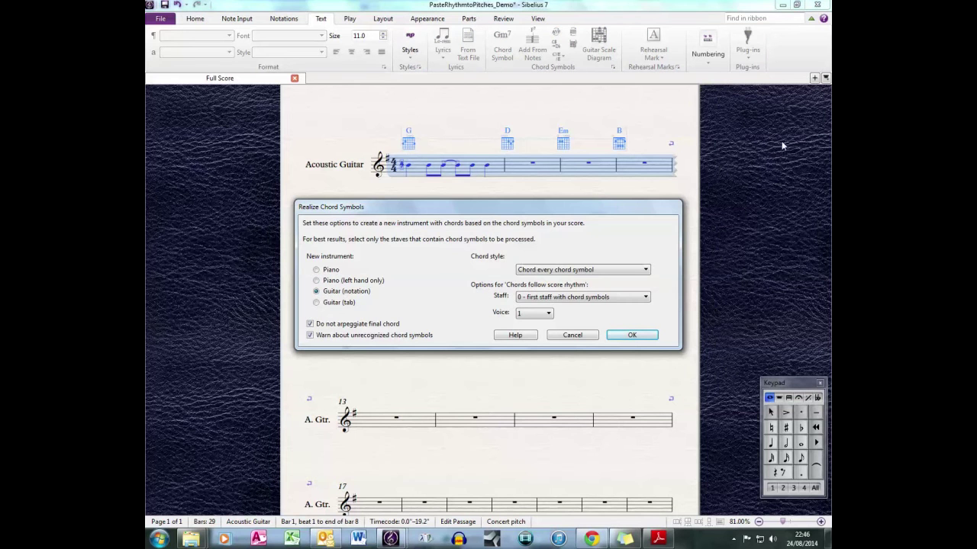
click(630, 337)
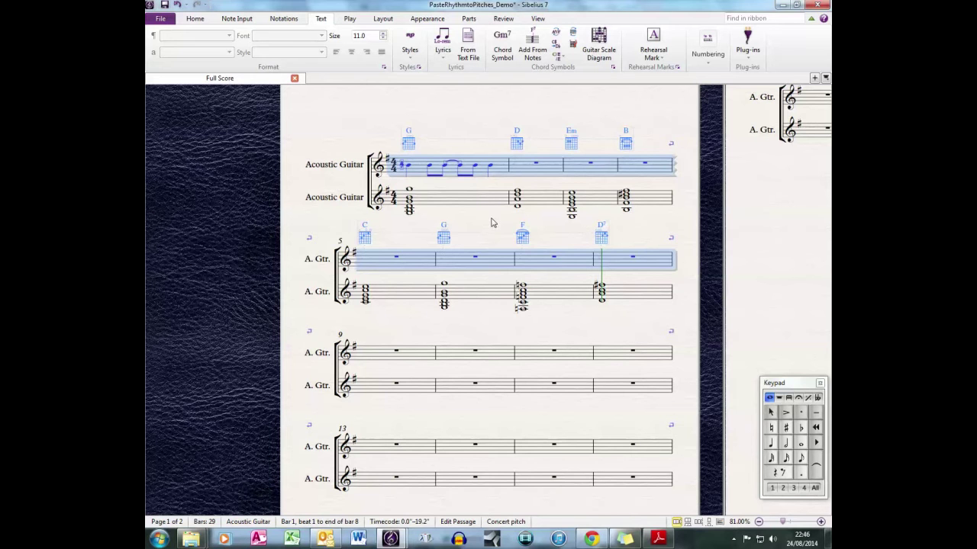
key(Escape)
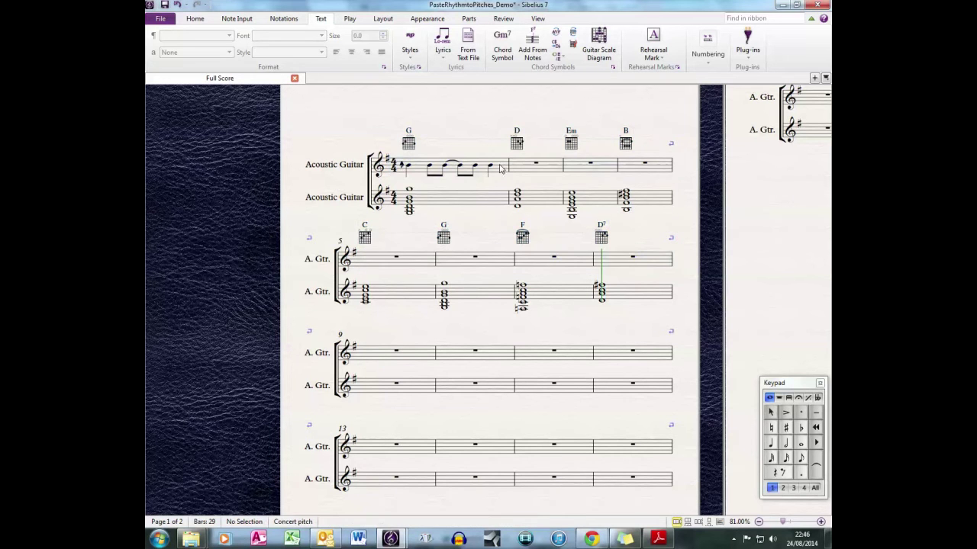
Copy bar 1 of the upper Acoustic Guitar staff as the source rhythm.
click(500, 169)
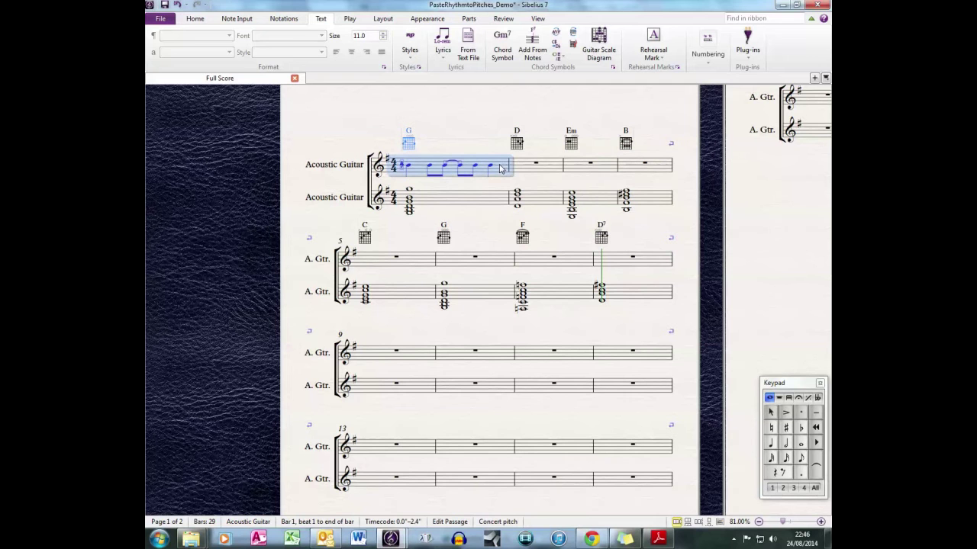
right_click(501, 169)
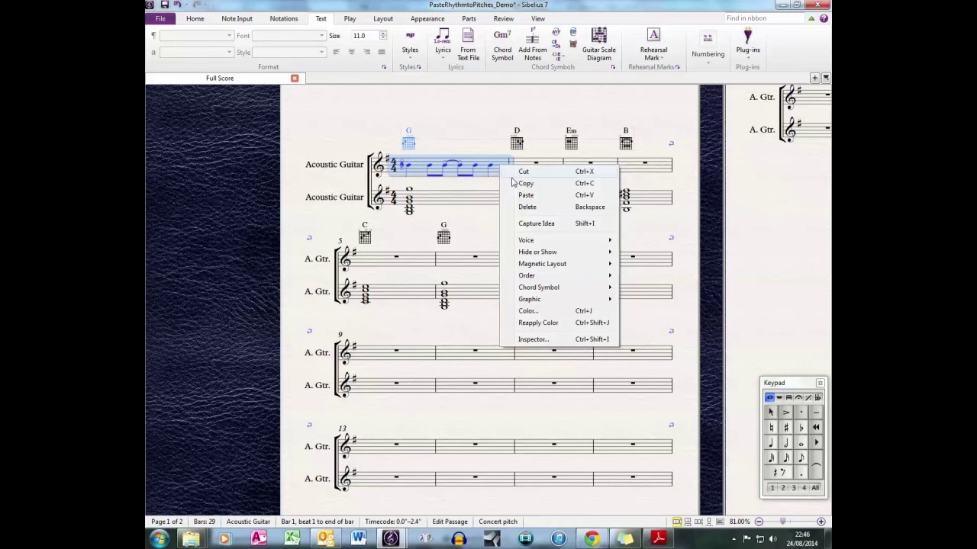
click(522, 185)
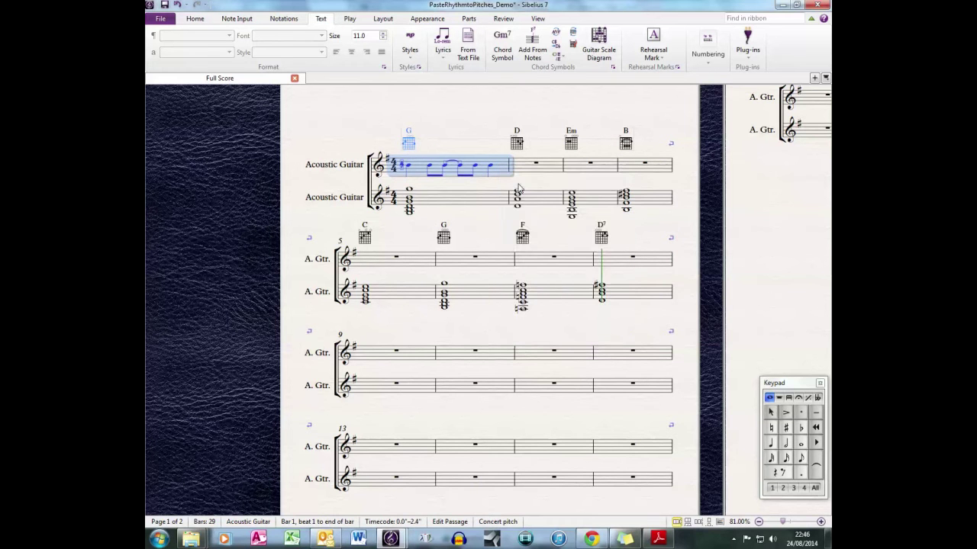
Run Paste Rhythm to Pitches with Multipaste on bars 1 to 8 of the lower Acoustic Guitar staff, treating the pitches as separate voices.
click(480, 200)
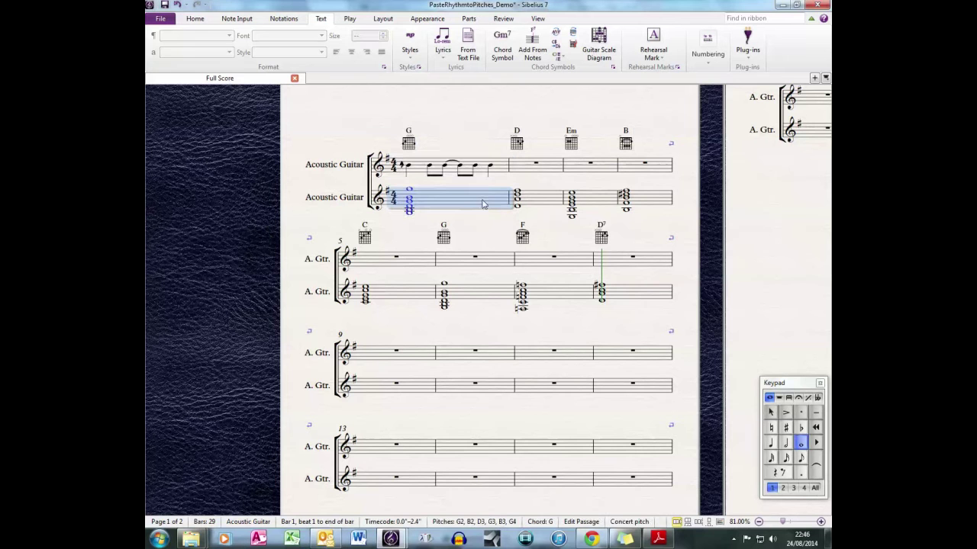
shift+click(639, 300)
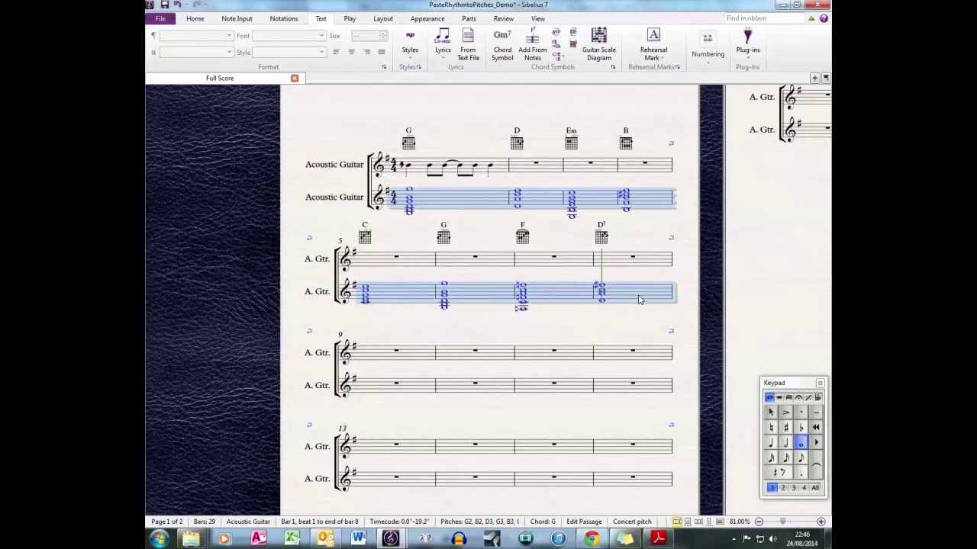
click(195, 19)
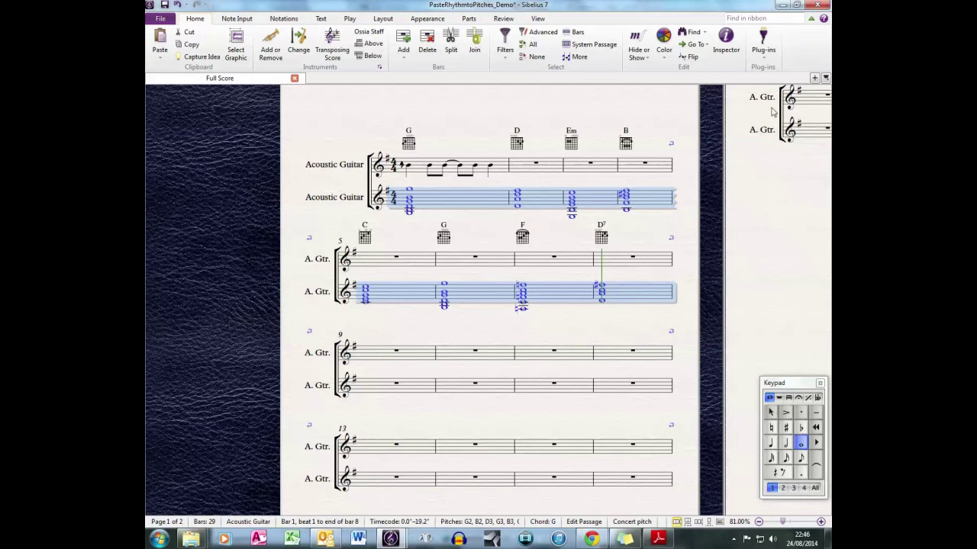
click(765, 55)
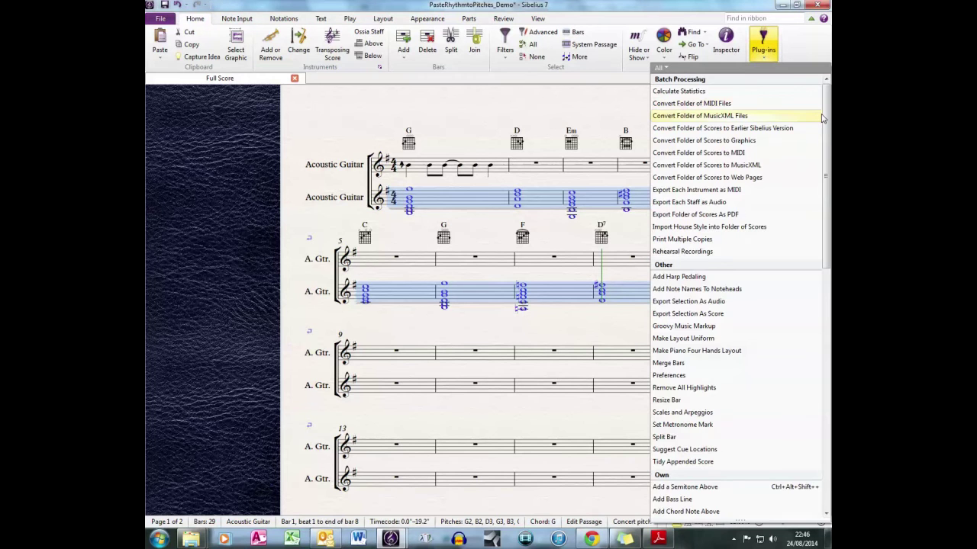
scroll(786, 119, down, 8)
scroll(830, 343, down, 5)
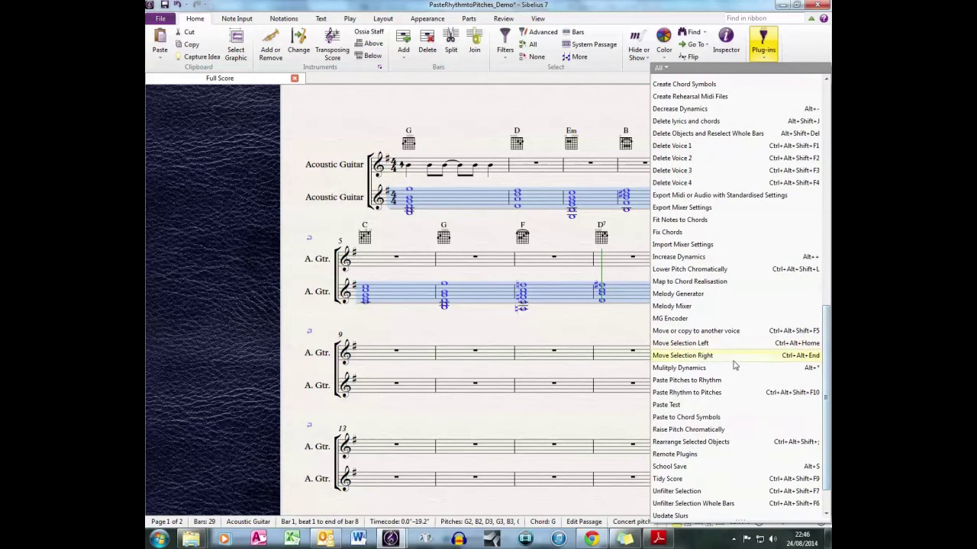
click(687, 392)
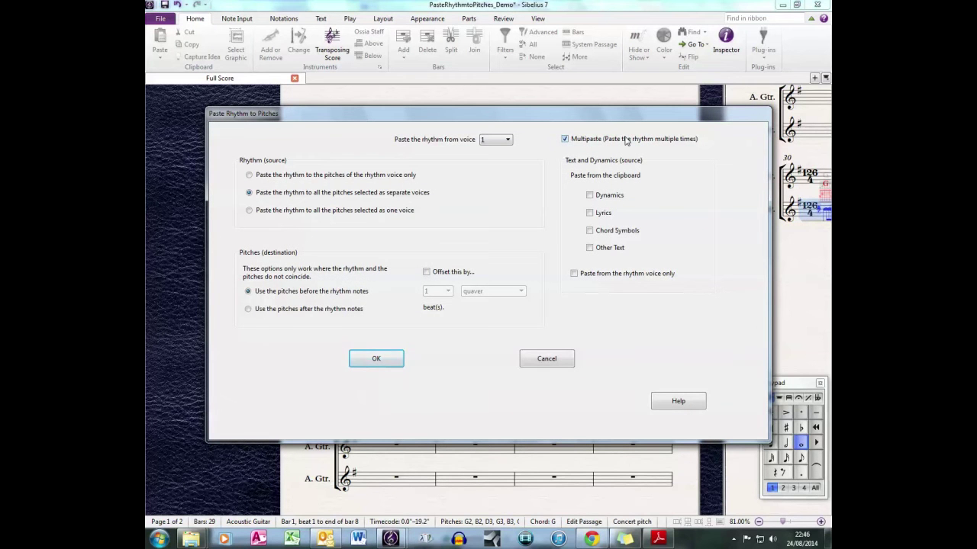
click(377, 359)
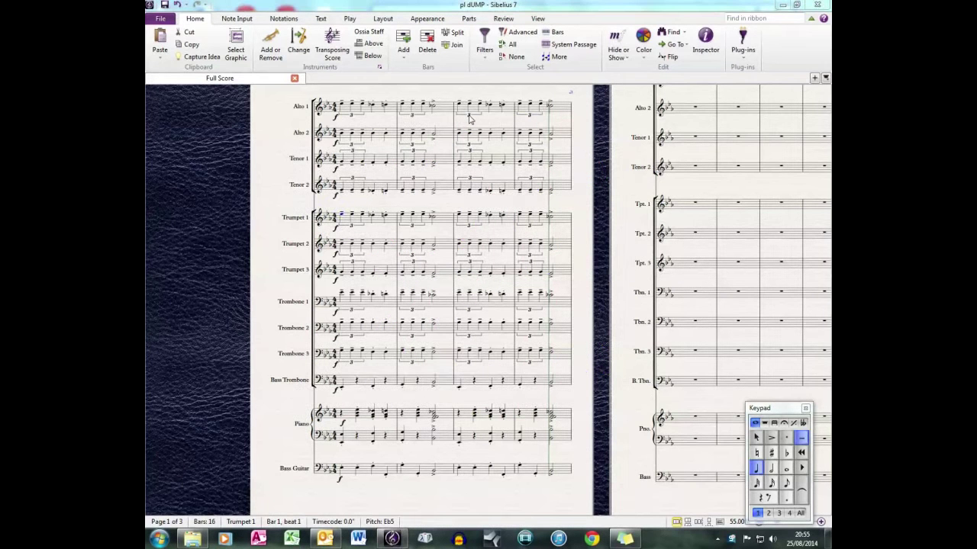
Delete the triplets at the start of bars 3 and 4 in the Alto 1 part.
click(469, 116)
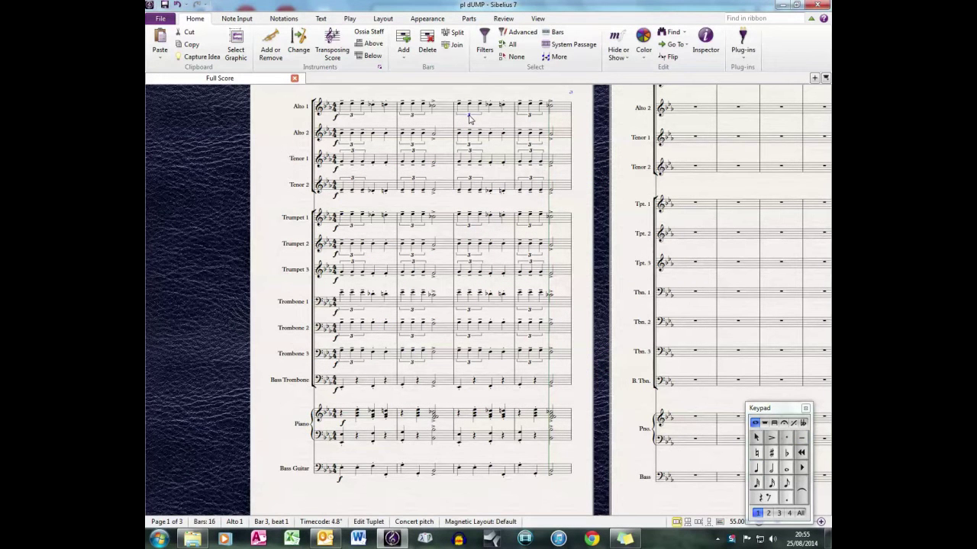
key(Delete)
click(529, 119)
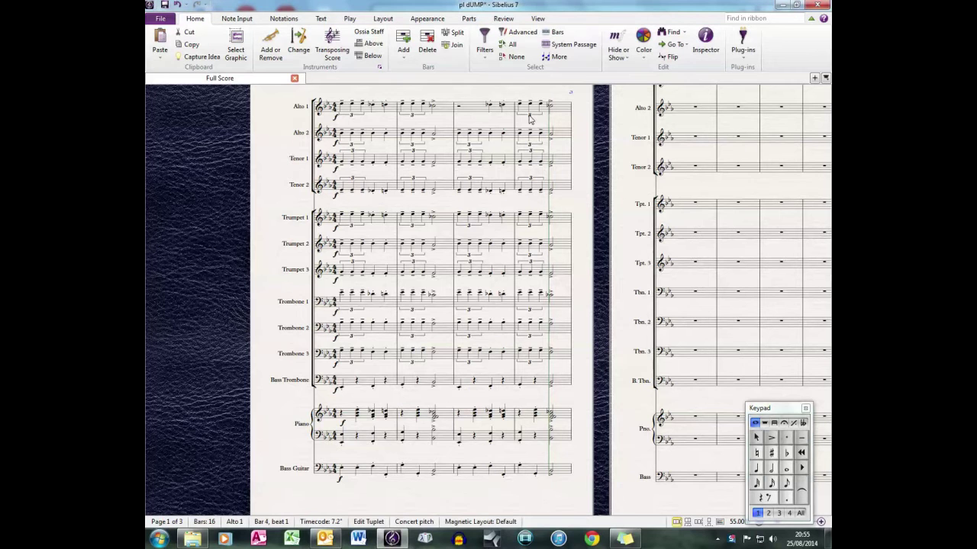
key(Delete)
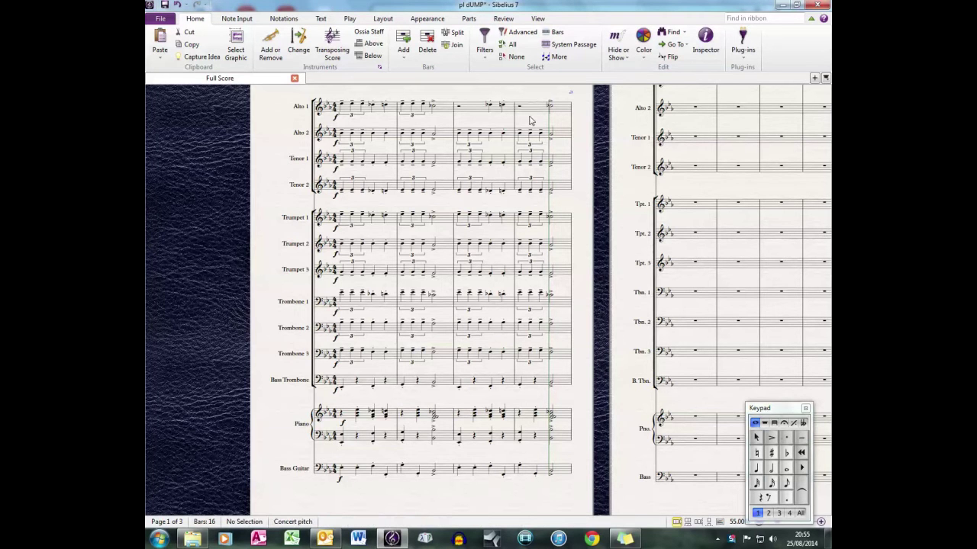
Enter a quarter note on beat 1 of Alto 1 bar 3, and a quarter rest followed by a quarter note in bar 4.
click(490, 108)
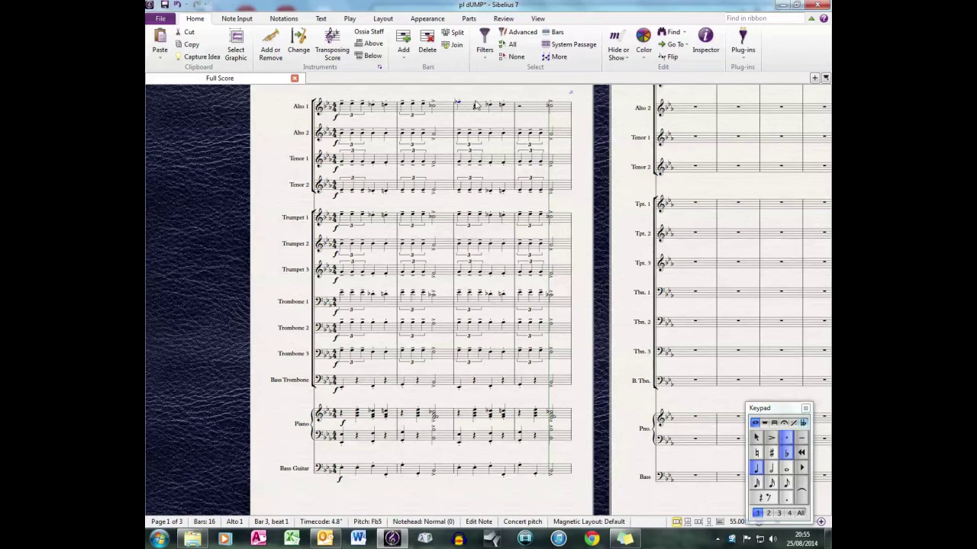
key(Down)
click(534, 106)
key(Delete)
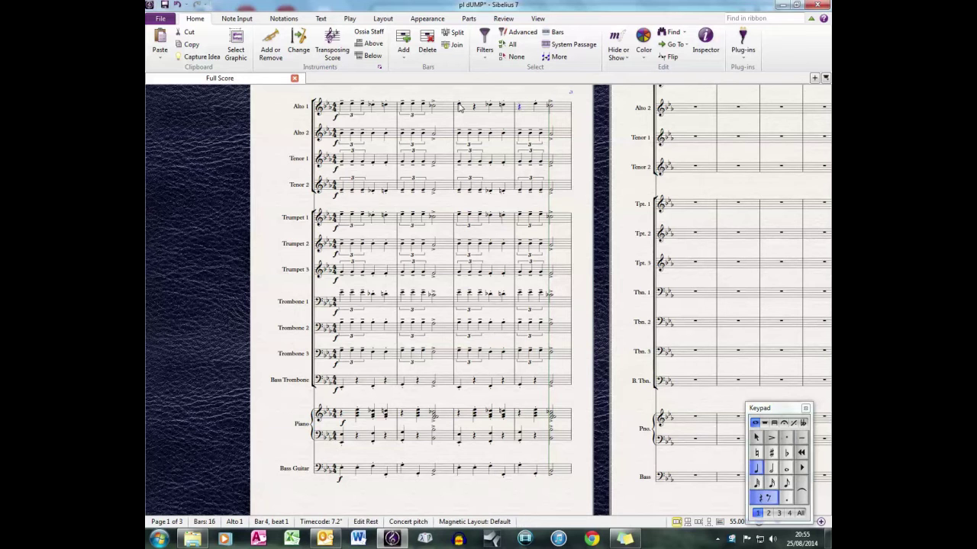
Add a p dynamic under the first note of bar 3 in the Alto 1 part.
click(459, 106)
key(ctrl+e)
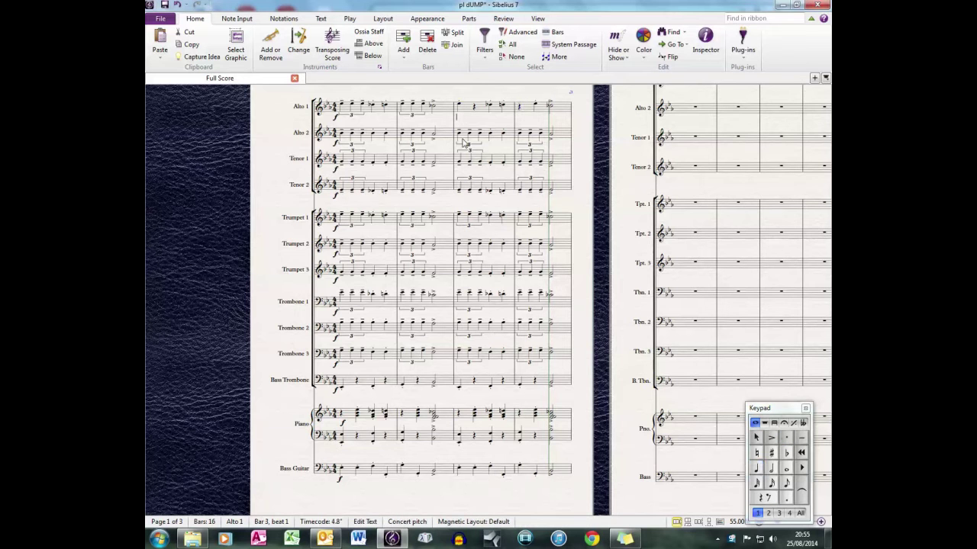
click(589, 196)
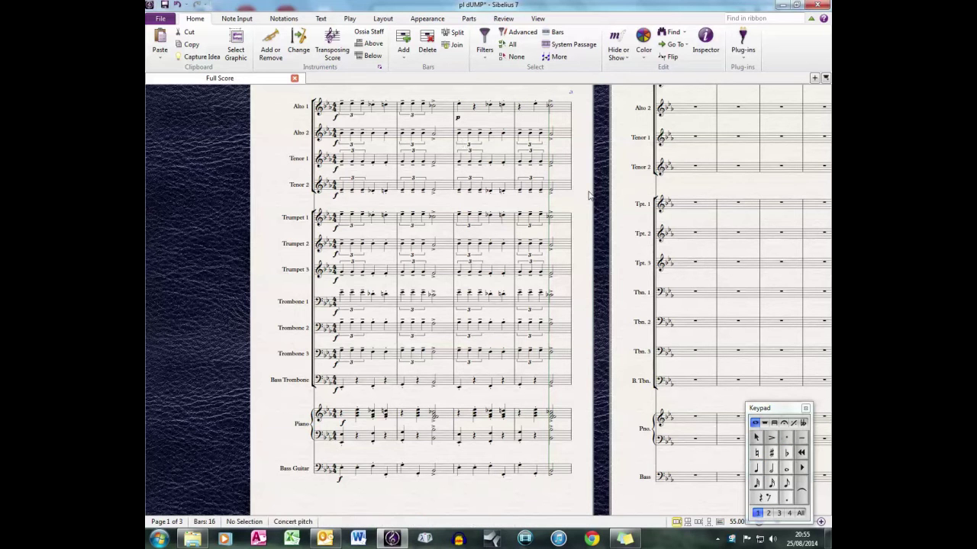
Copy bars 3 and 4 of the Alto 1 part, including the dynamic, and clear the selection.
click(466, 113)
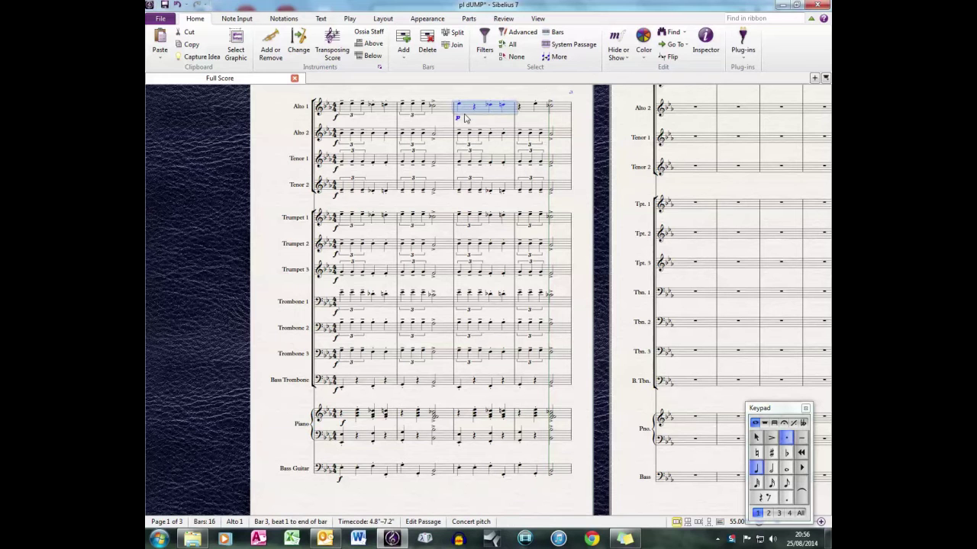
shift+click(566, 113)
key(ctrl+c)
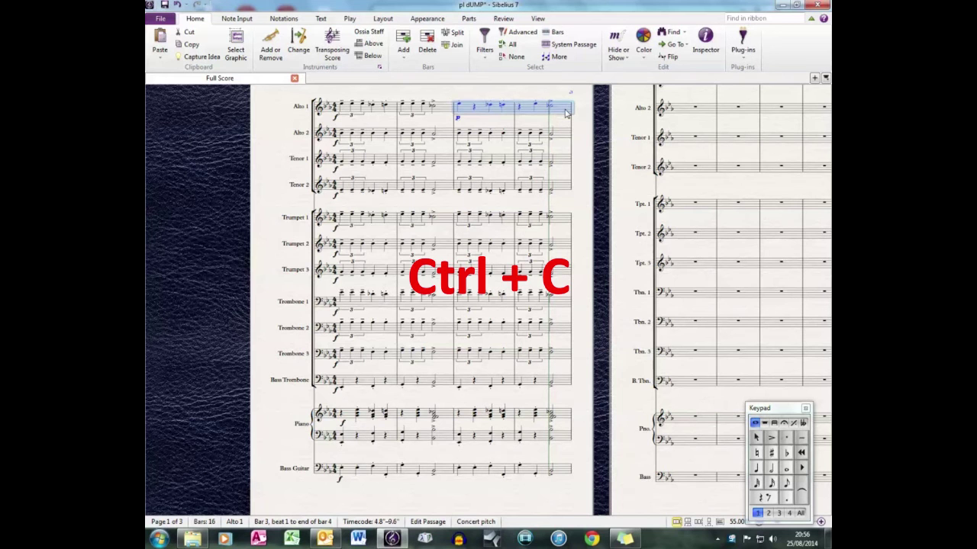
click(585, 152)
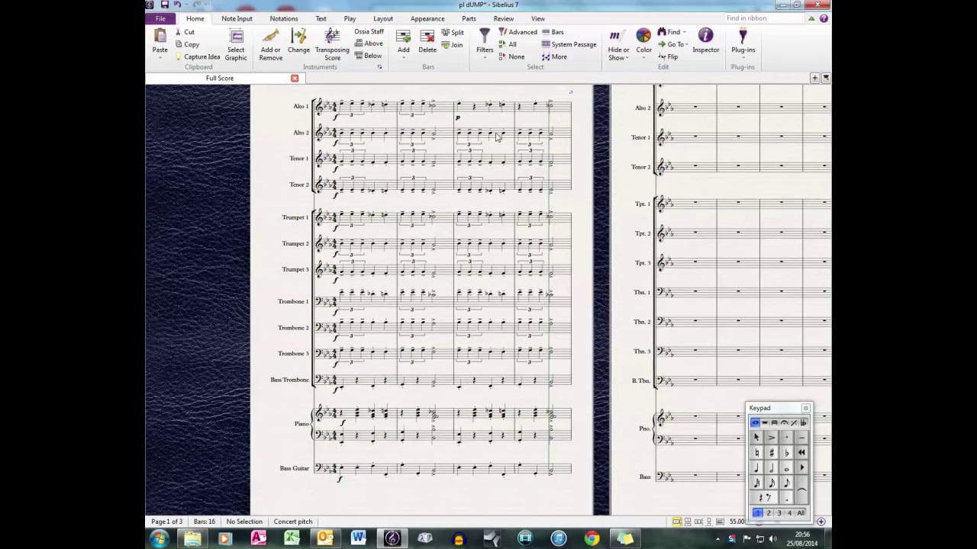
Run Paste Rhythm to Pitches with Dynamics included and Multipaste off on bars 3 and 4 from Alto 2 down to Bass Guitar.
click(497, 136)
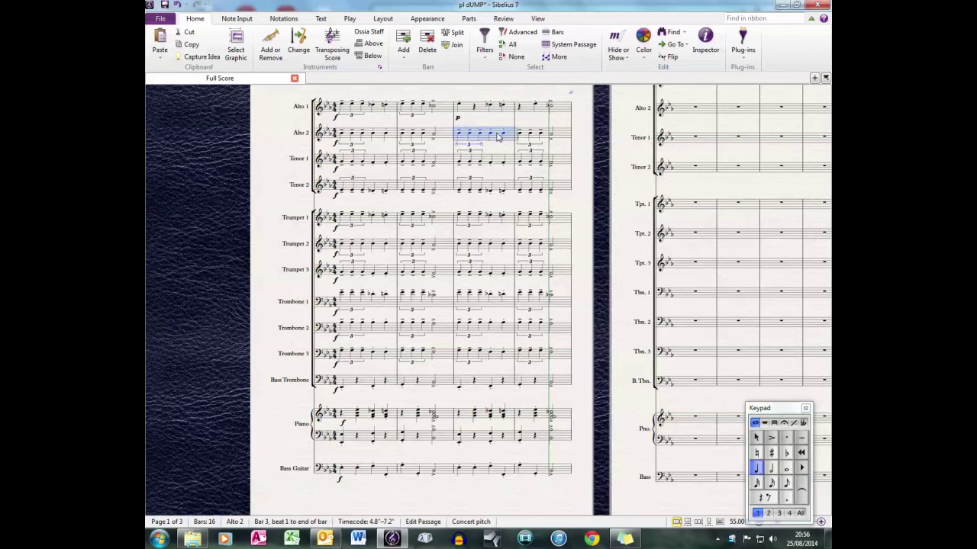
shift+click(567, 472)
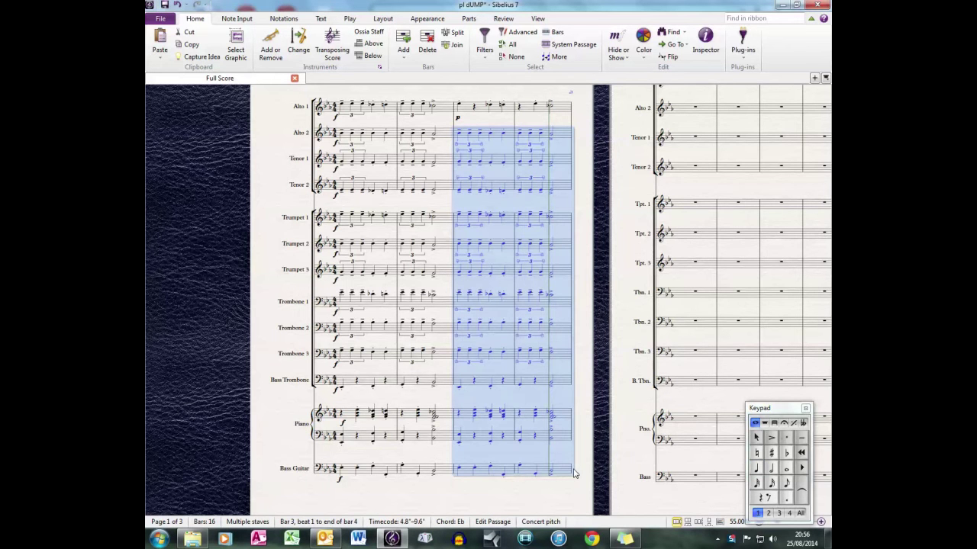
click(739, 59)
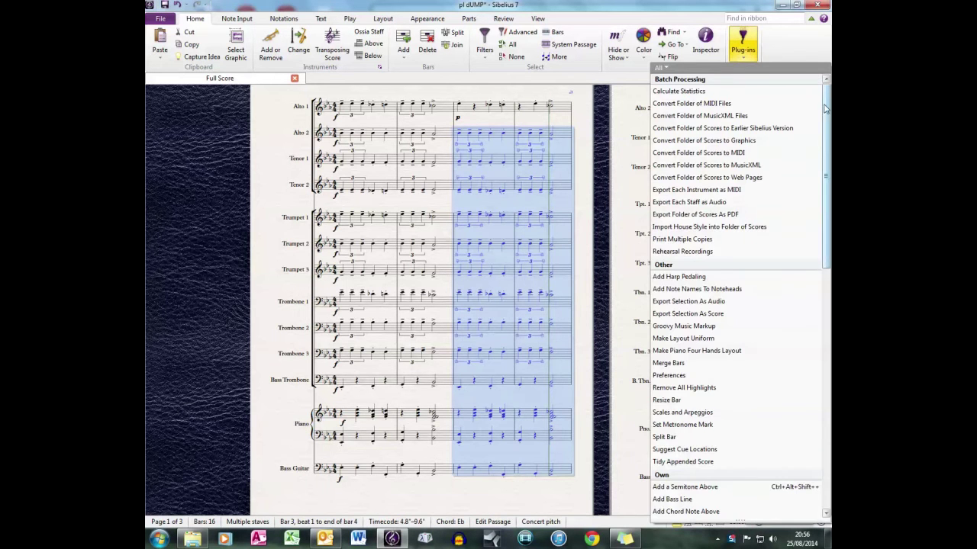
drag(826, 111, 826, 300)
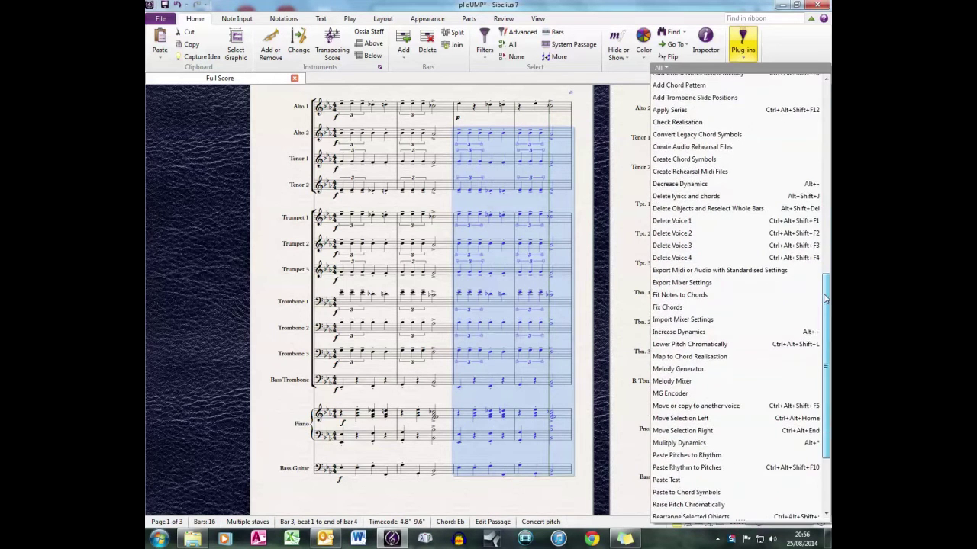
click(674, 468)
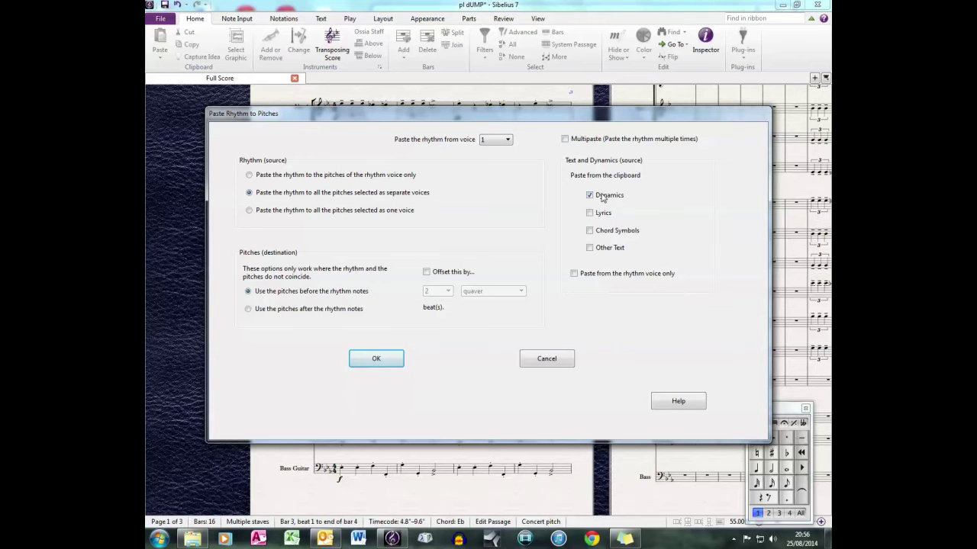
click(385, 358)
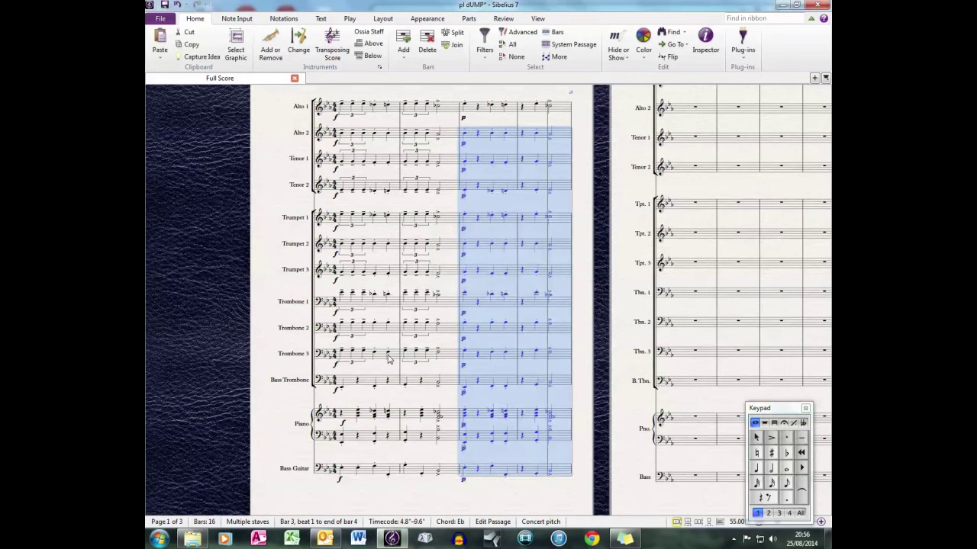
click(578, 335)
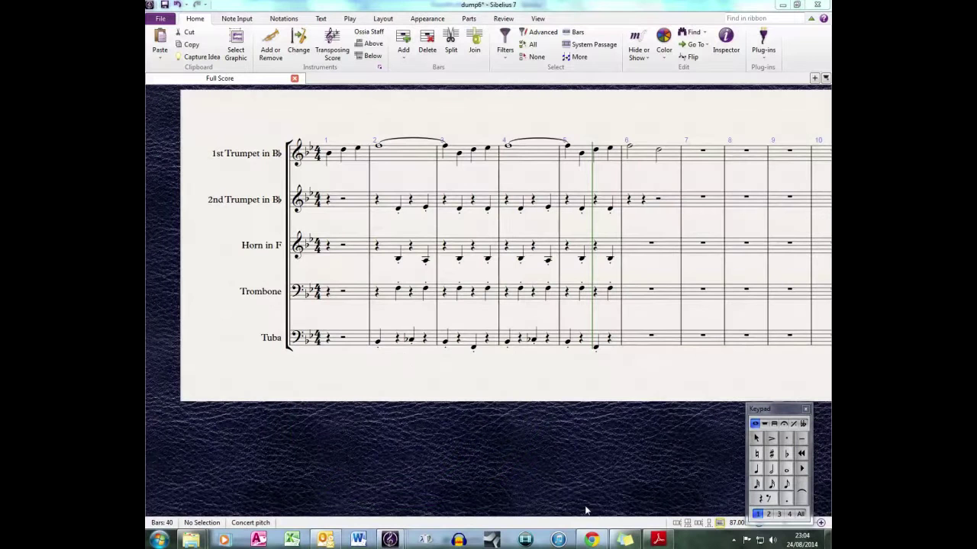
Rewrite beats 1 and 2 of 2nd Trumpet bar 2 as an eighth rest, a quarter-note D4 with tenuto, and an eighth-note D4.
click(377, 201)
key(3)
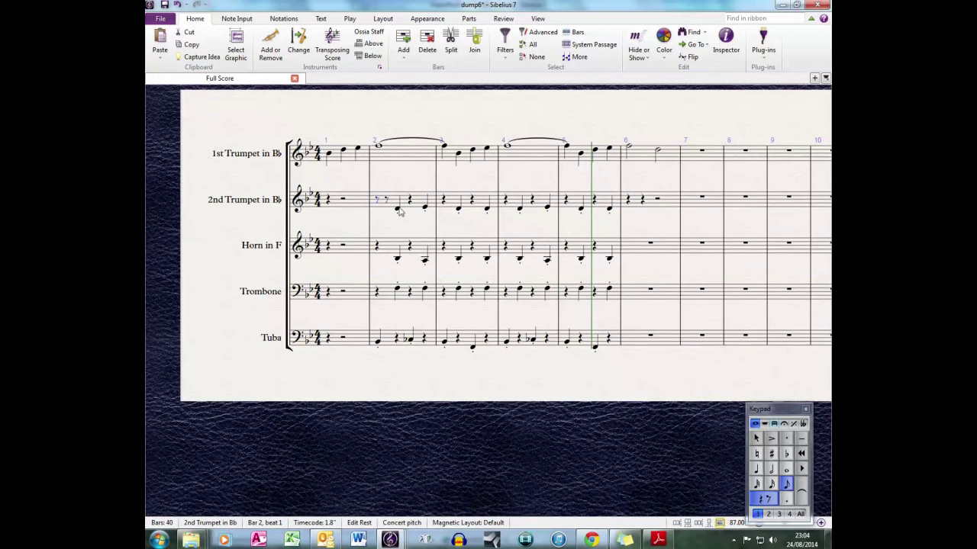
click(387, 203)
key(d)
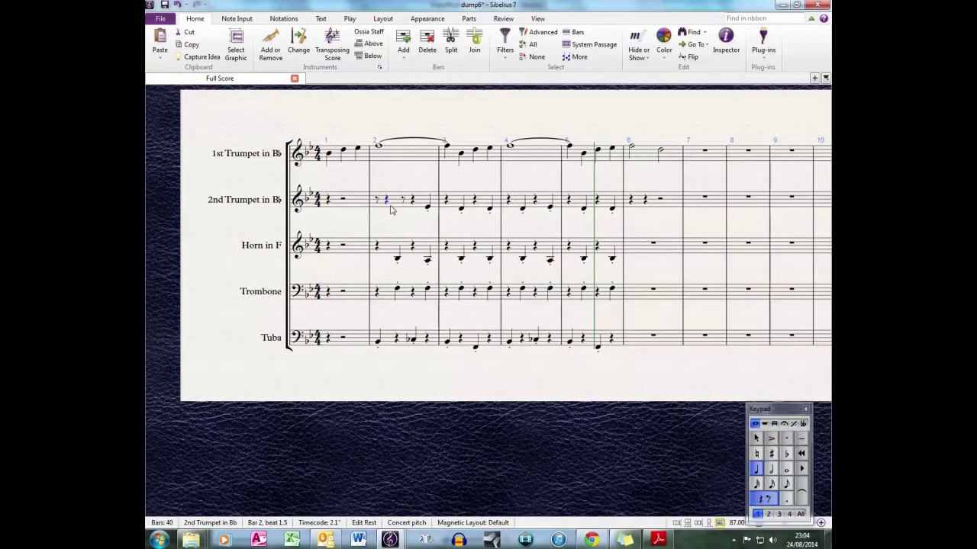
key(4)
key(Escape)
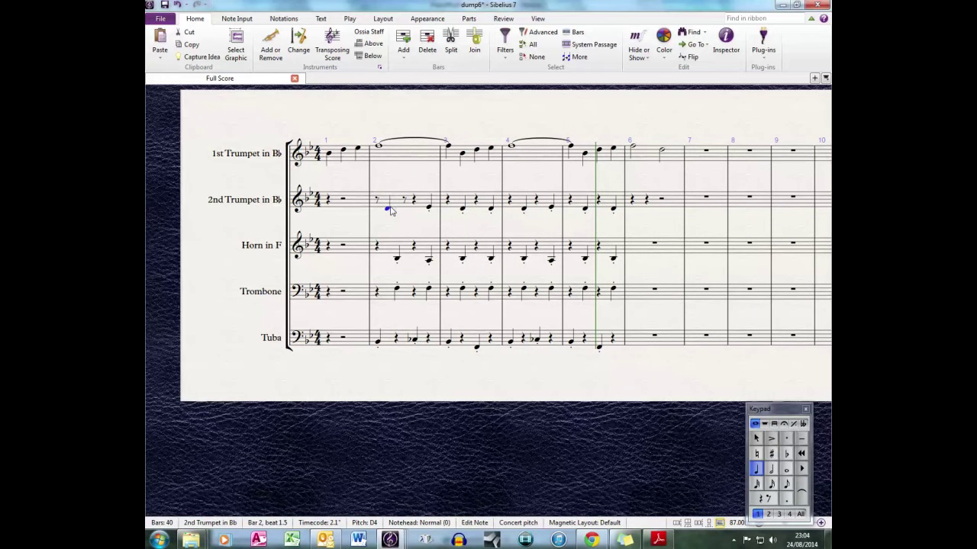
key(KP_Subtract)
key(Right)
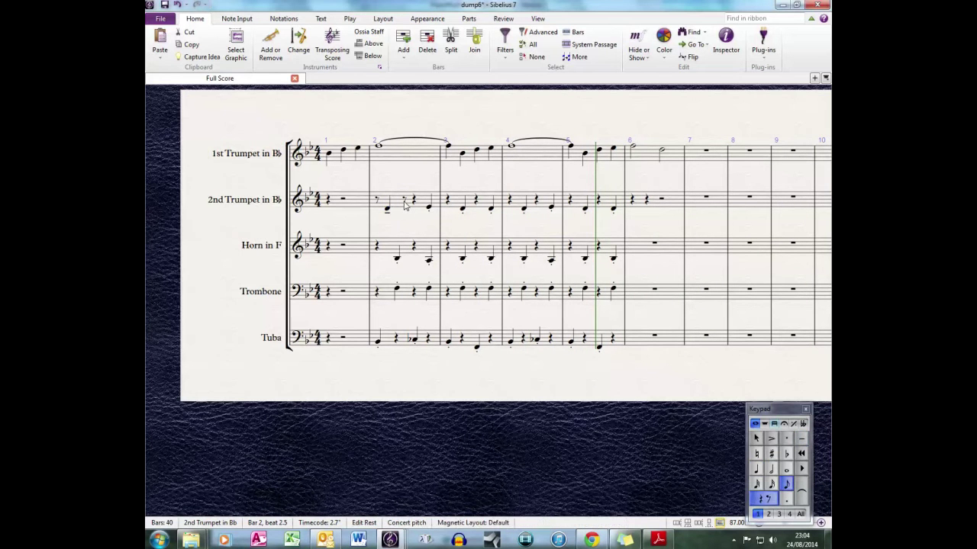
key(d)
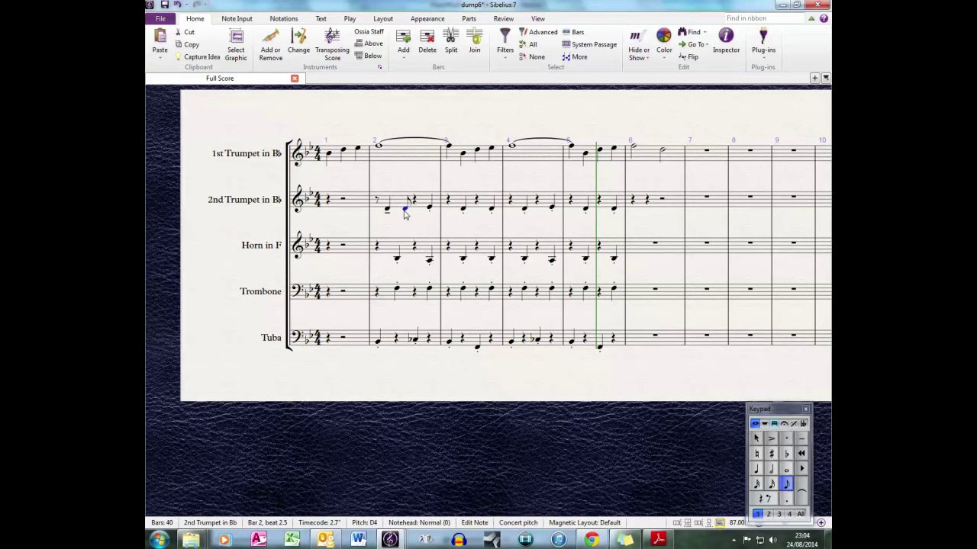
Copy bar 2 of the 2nd Trumpet, and select bars 2 to 5 from 2nd Trumpet down to Trombone.
click(421, 206)
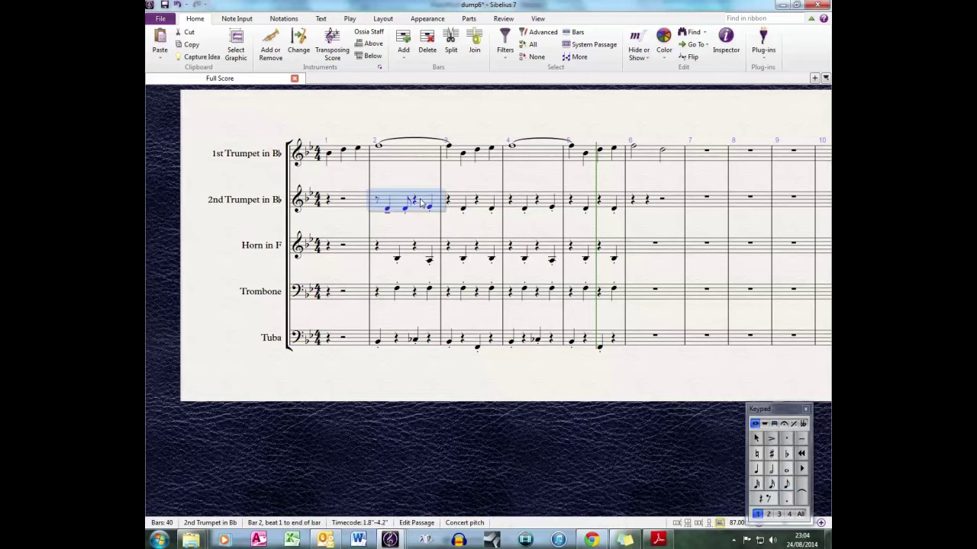
key(ctrl+c)
shift+click(626, 307)
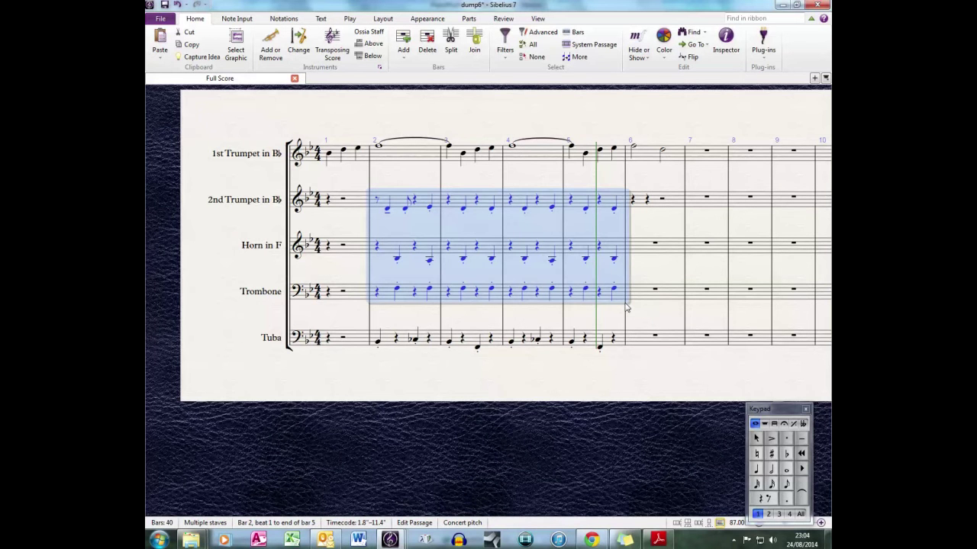
Run Paste Rhythm to Pitches with Multipaste on, using the pitches before the rhythm notes offset by 1 quaver, and play the score.
click(775, 59)
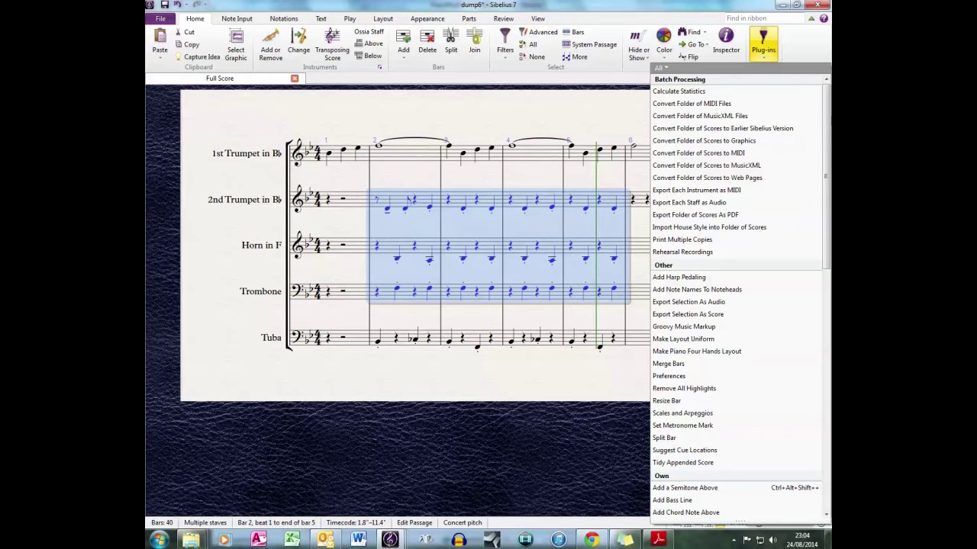
scroll(736, 298, down, 15)
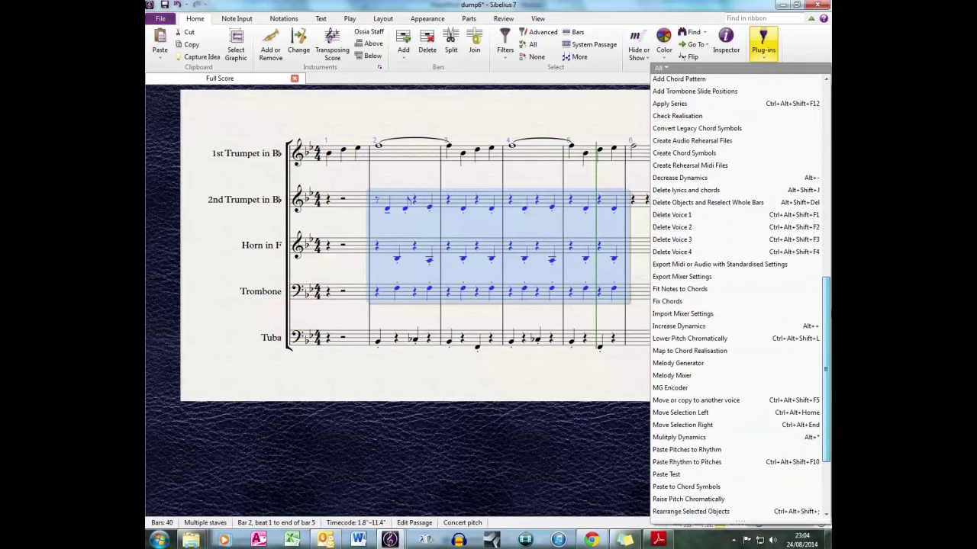
scroll(737, 297, down, 2)
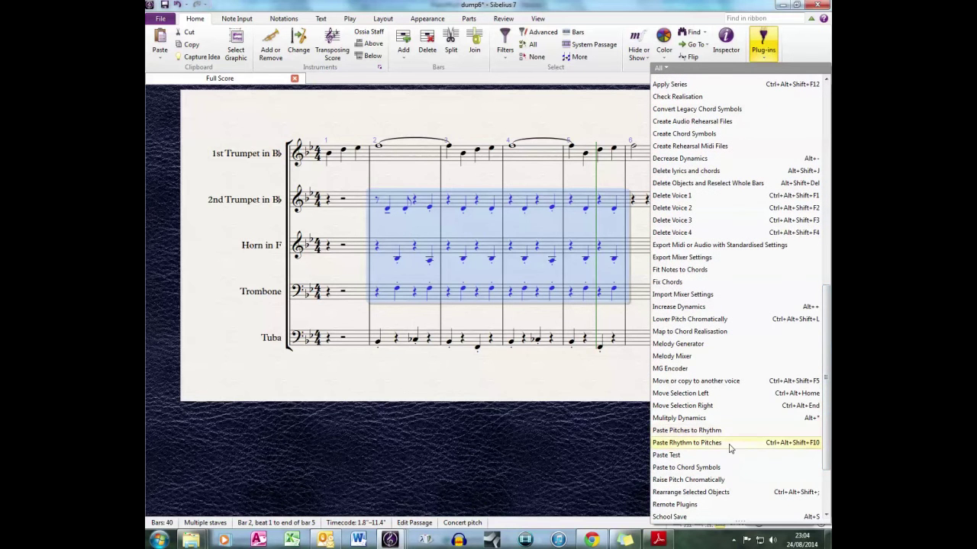
click(729, 444)
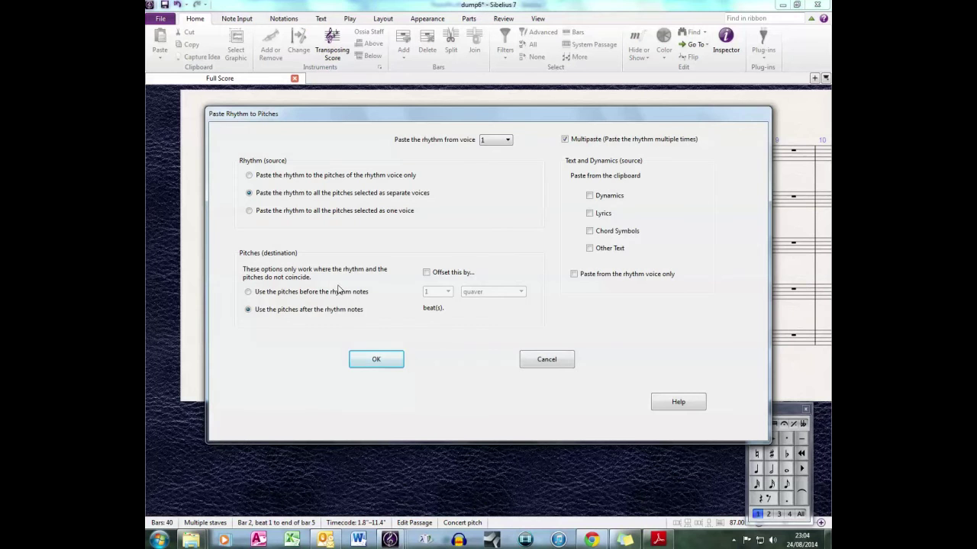
click(340, 291)
click(426, 273)
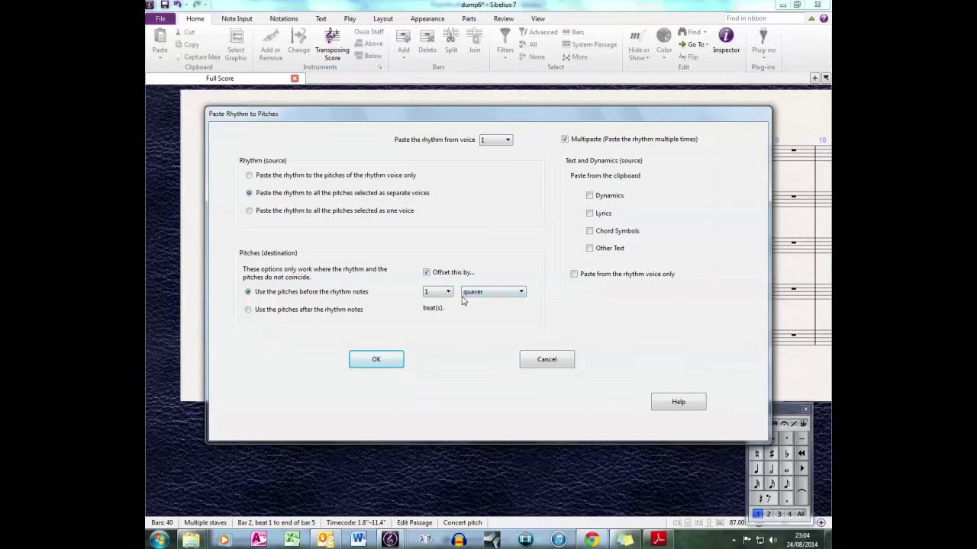
click(398, 361)
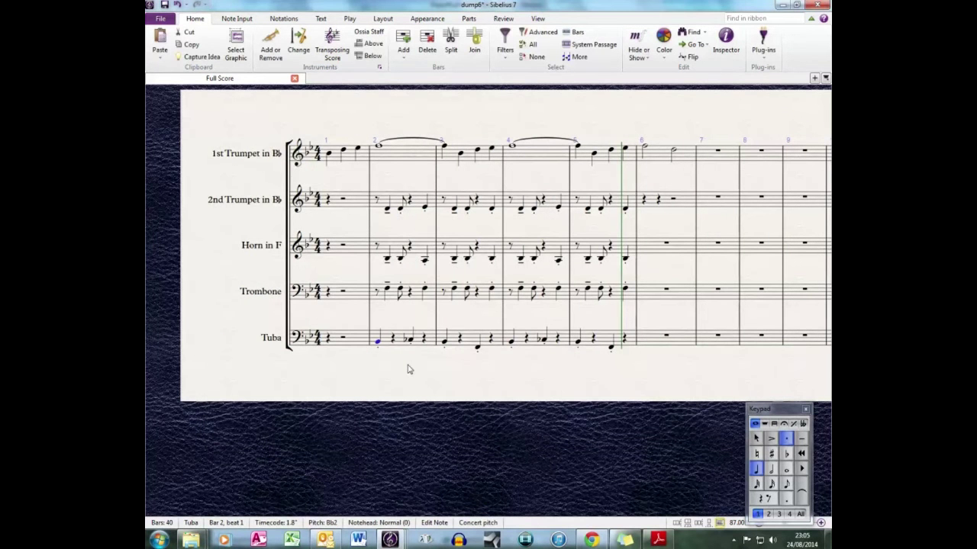
key(space)
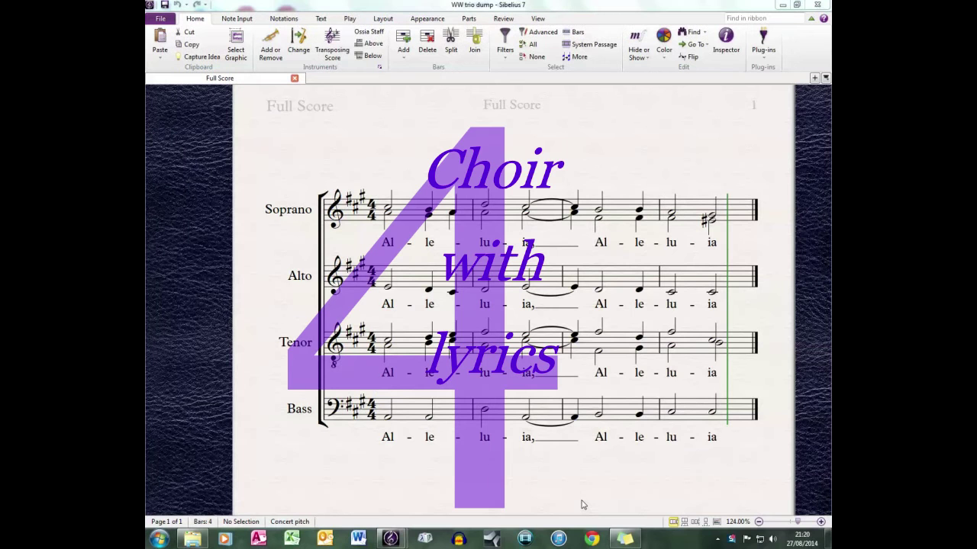
Change the first half note of Alto bar 1 to a quarter rest and a quarter-note E4, with the lyric "Al" under beat 2.
click(390, 290)
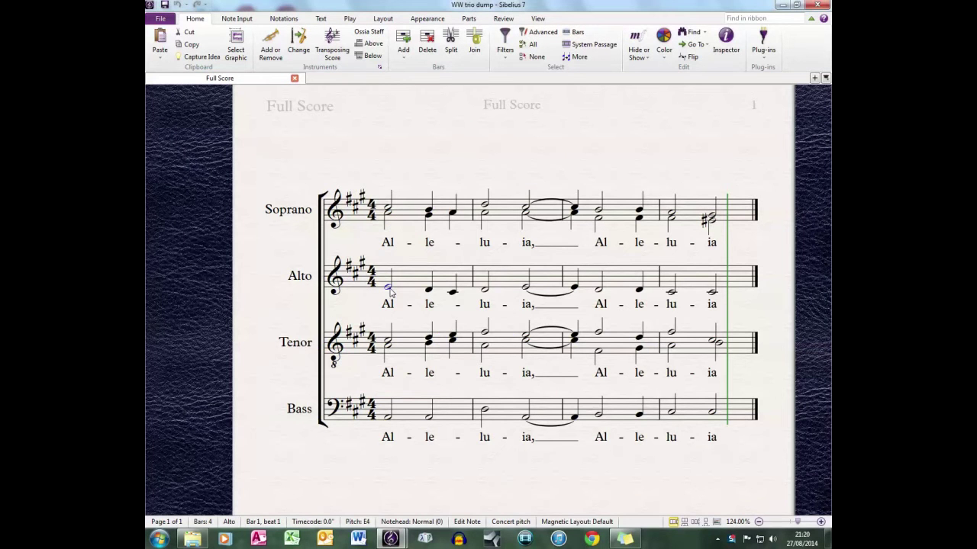
key(KP_4)
key(r)
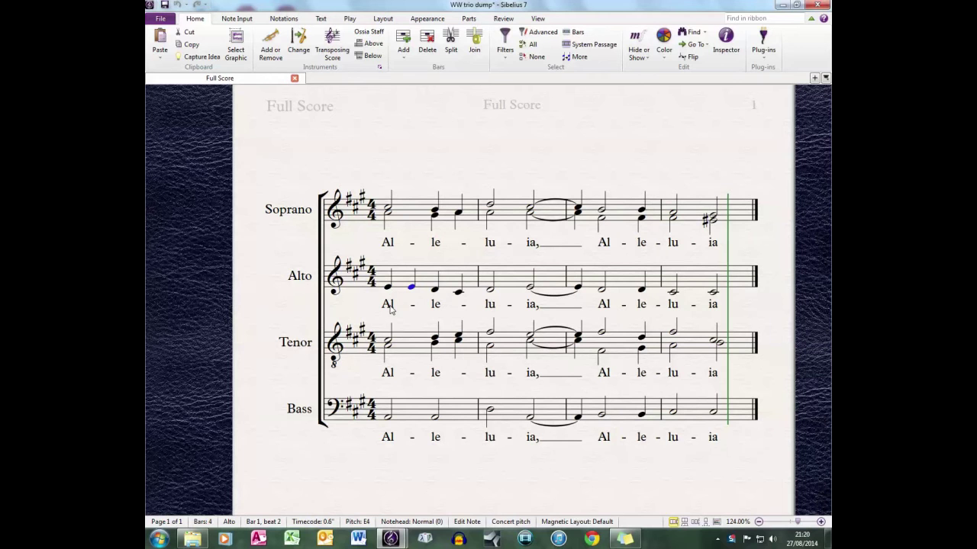
drag(390, 307, 417, 308)
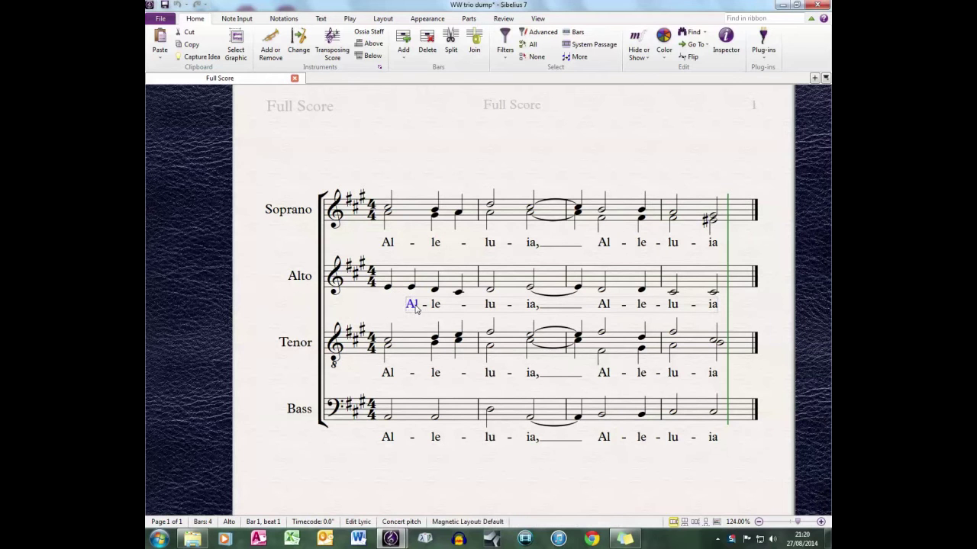
click(389, 290)
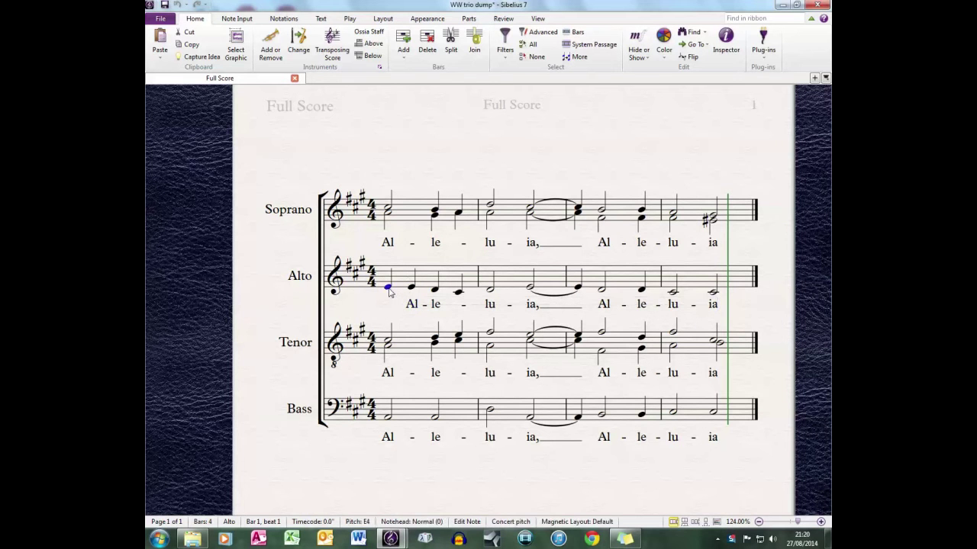
key(Delete)
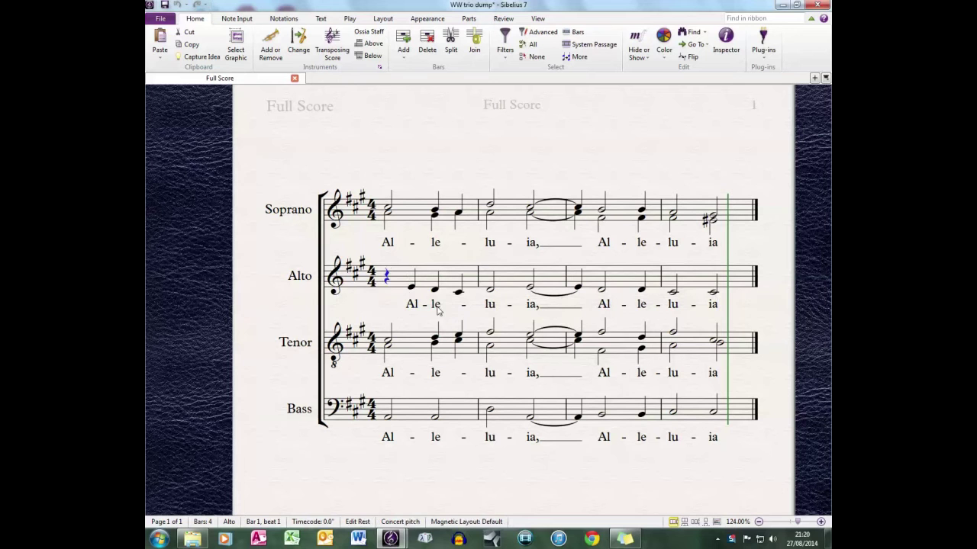
Move the Alto lyric "le" in bar 1 under the last note, and slur the bar's first two notes.
drag(437, 309, 462, 315)
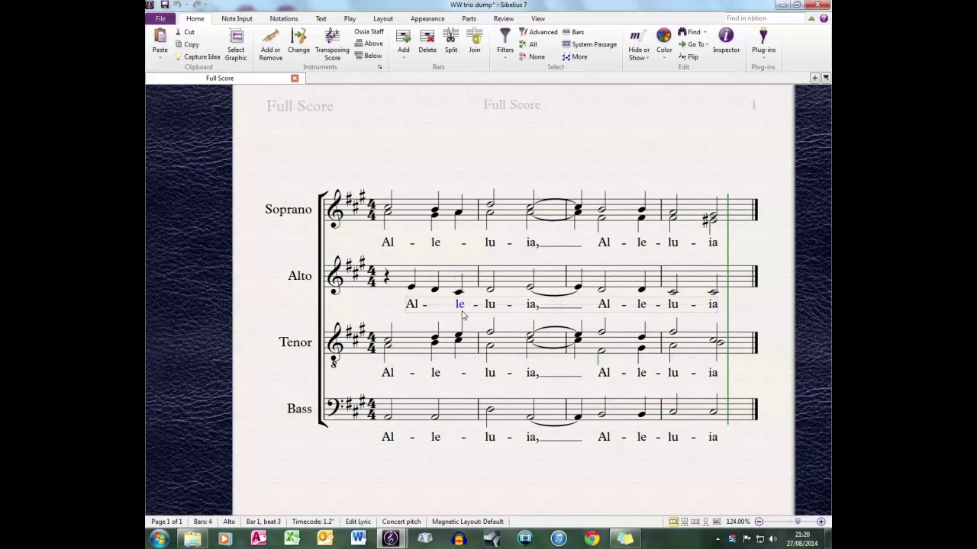
click(413, 288)
key(s)
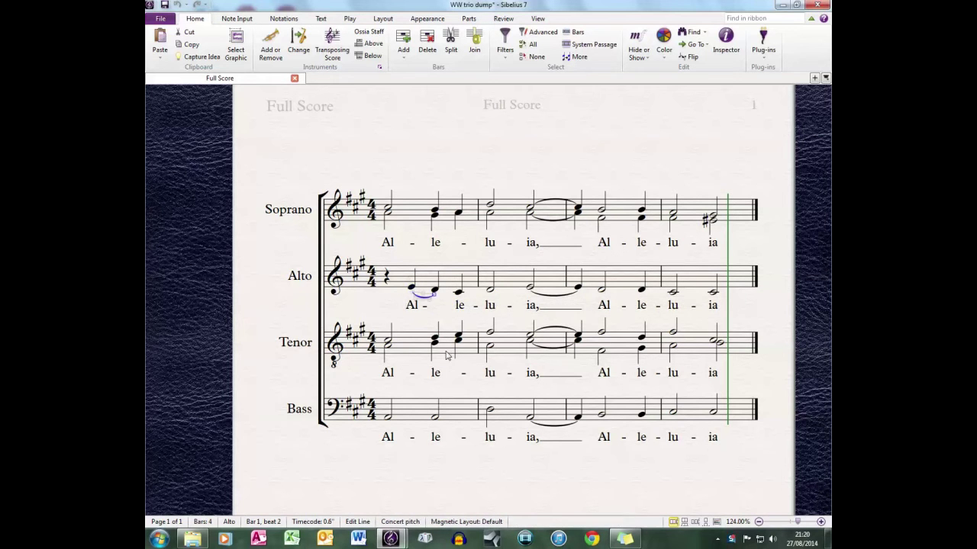
Remove the tie and lyric extension line after "ia," in Alto bar 2, and replace the first note of bar 3 with a quarter rest.
click(531, 290)
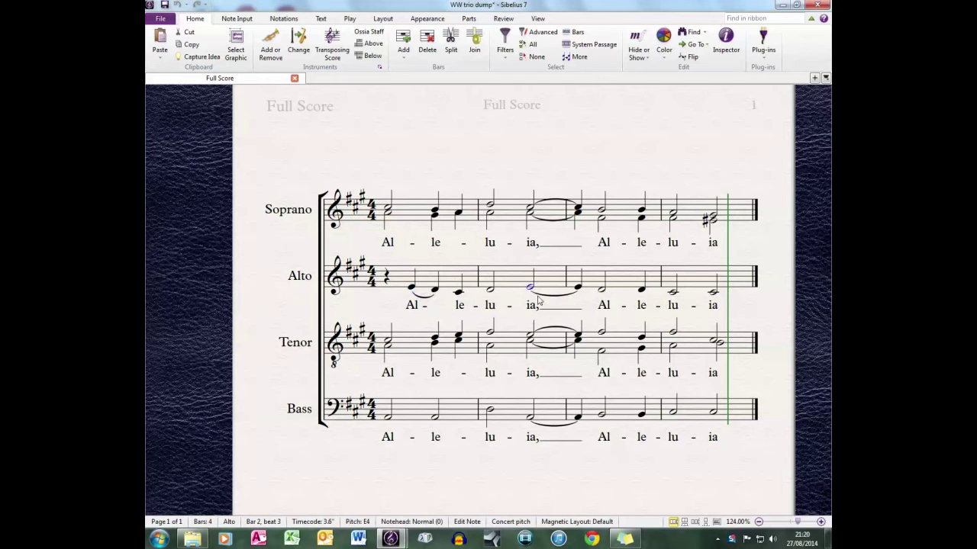
click(536, 303)
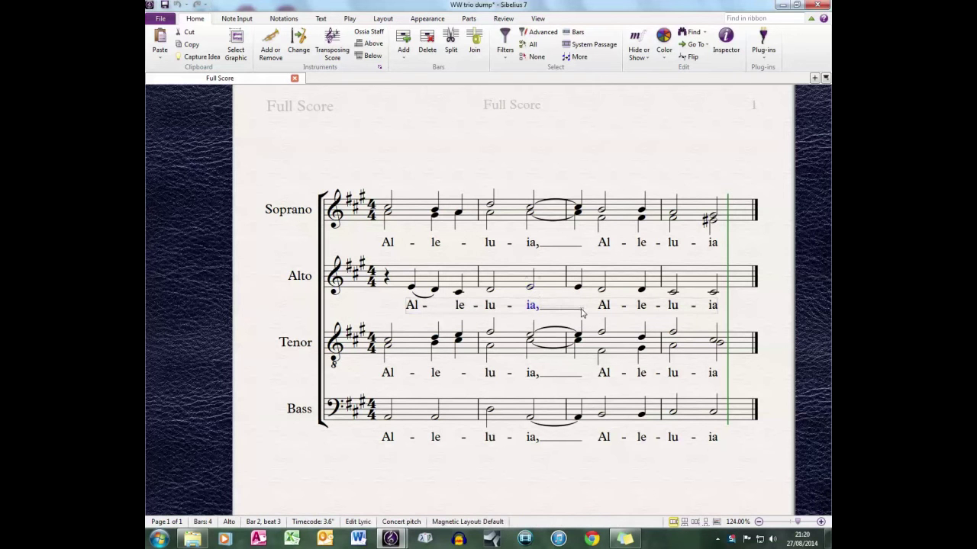
key(shift+alt+Left)
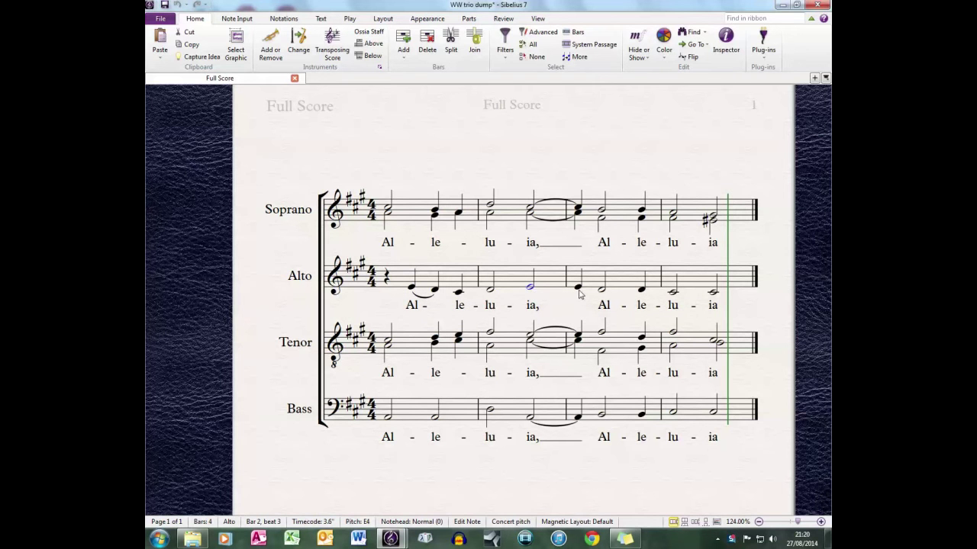
click(579, 291)
key(Delete)
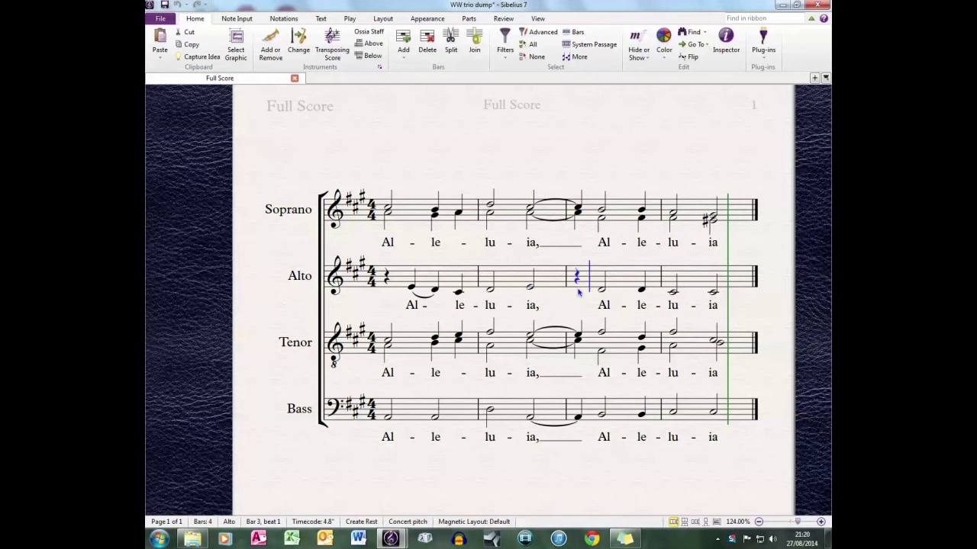
Split beat 4 of Alto bar 3 into two eighth-note D4s, move "le" under the second, and tie the half note to the first.
click(641, 290)
key(3)
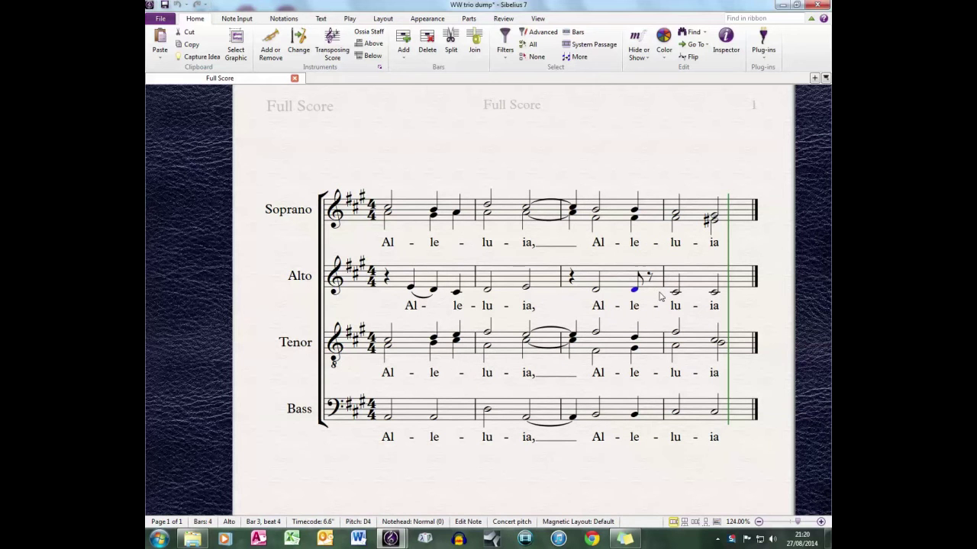
key(r)
key(Escape)
drag(643, 311, 655, 310)
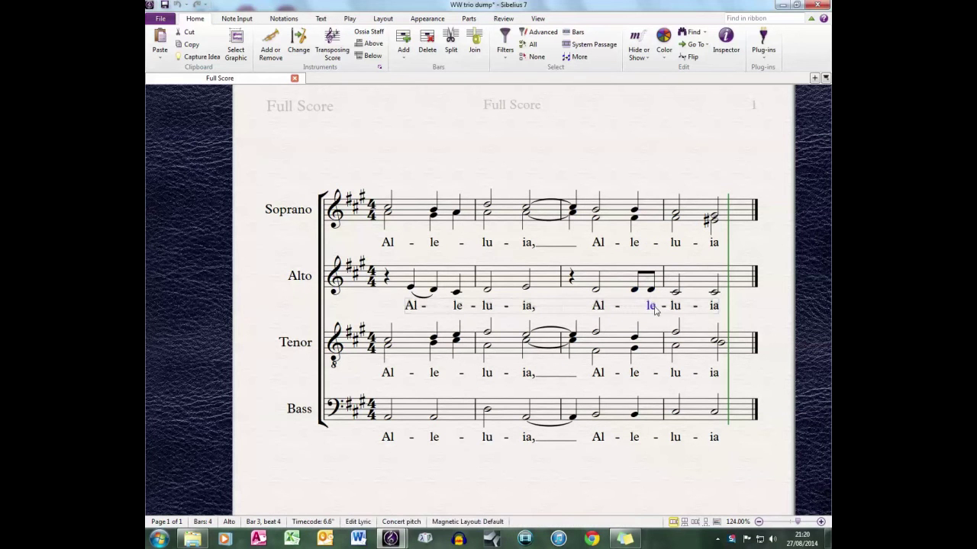
click(598, 290)
key(KP_Enter)
Make the first note of Alto bar 4 a dotted half, add a quarter note on beat 4, and move "ia" under it.
click(677, 293)
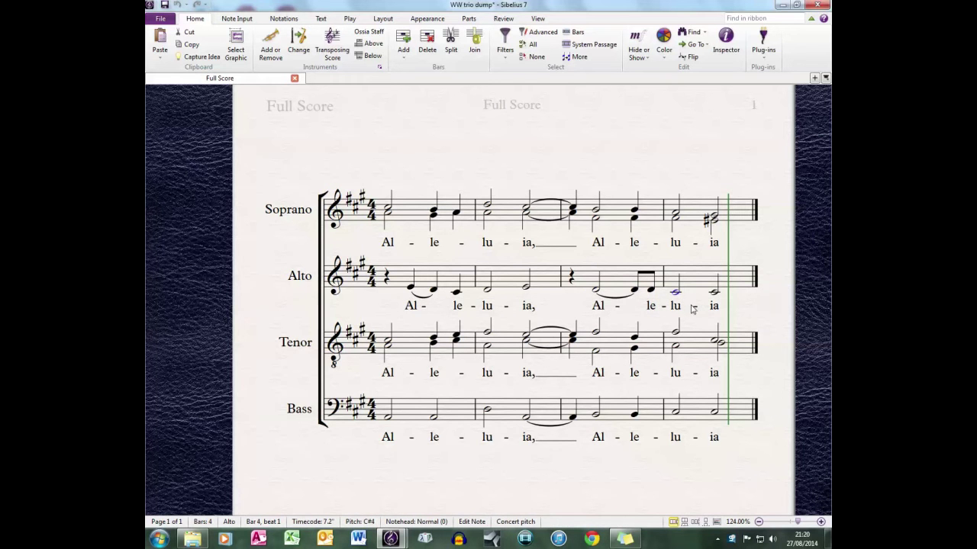
key(KP_Decimal)
click(730, 279)
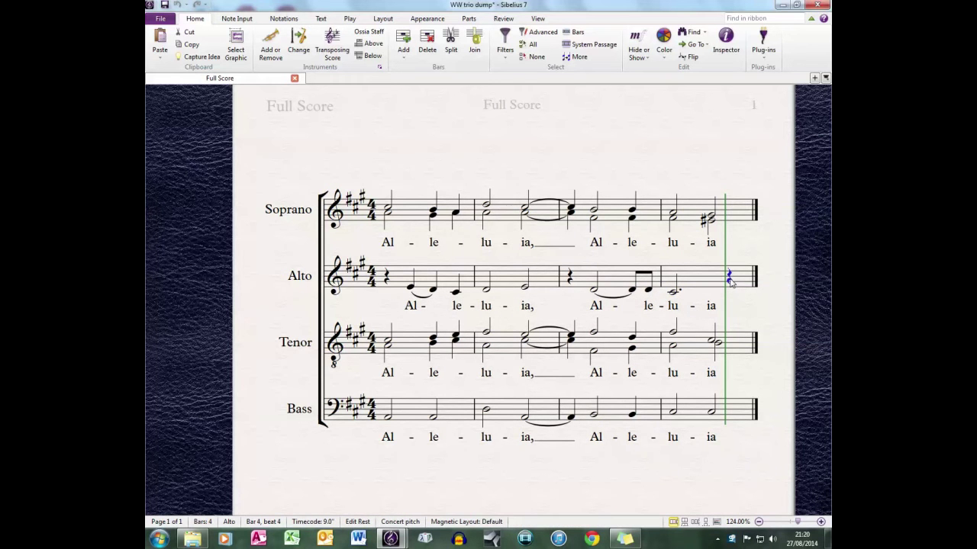
key(e)
drag(717, 313, 730, 313)
Copy bars 1 to 4 of the Alto part together with the lyrics.
click(696, 281)
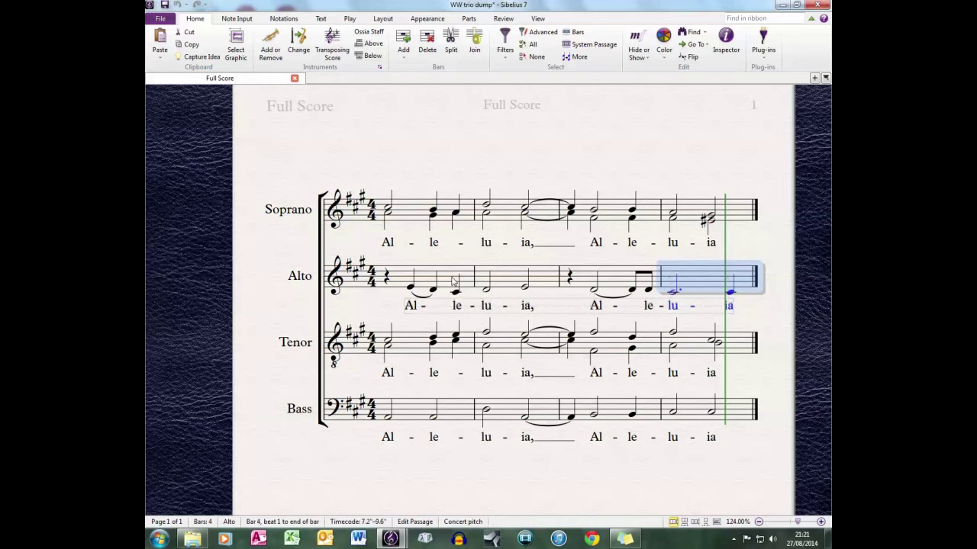
shift+click(455, 279)
key(ctrl+c)
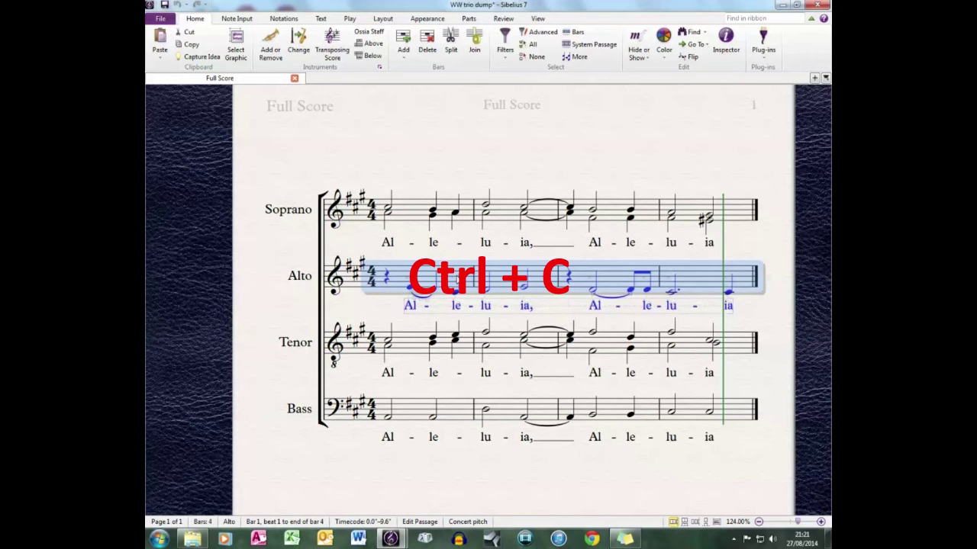
Run Paste Rhythm to Pitches on bars 1 to 4 of Soprano, Tenor and Bass, including Lyrics and using the rhythm voice's pitches only.
click(420, 209)
shift+click(698, 410)
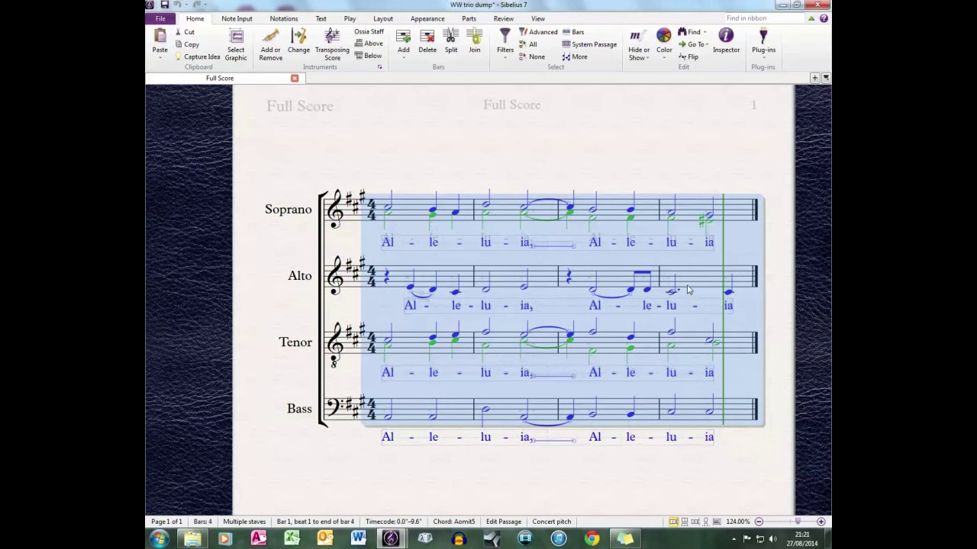
ctrl+click(688, 286)
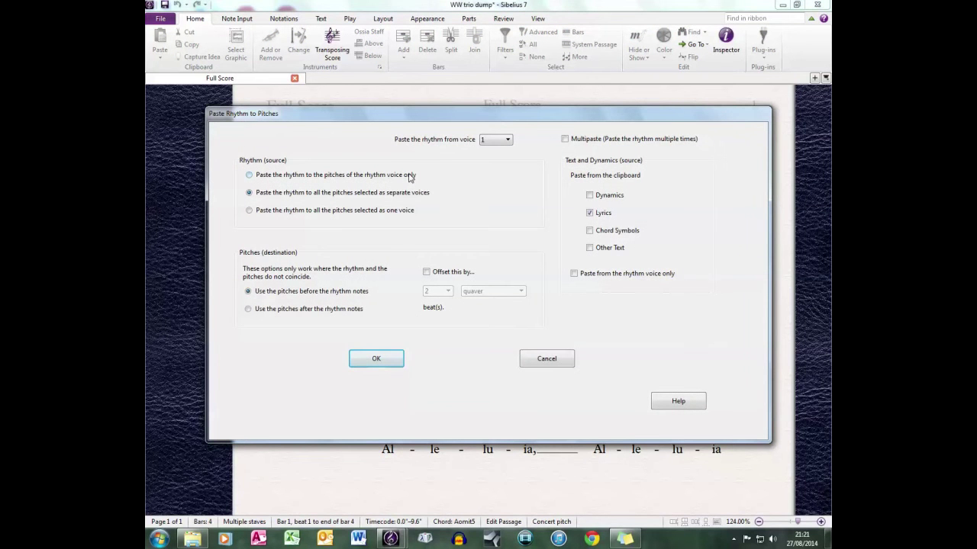
click(411, 177)
click(376, 358)
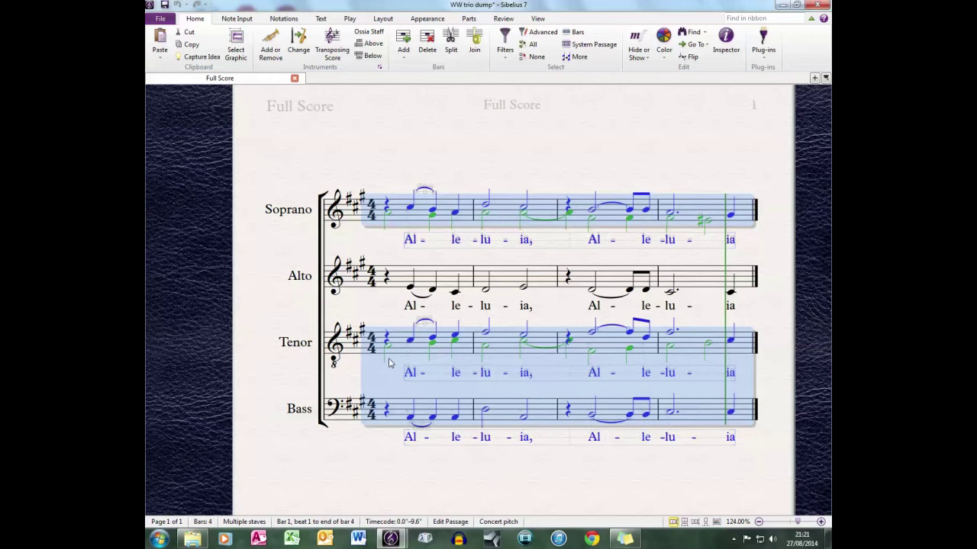
click(503, 495)
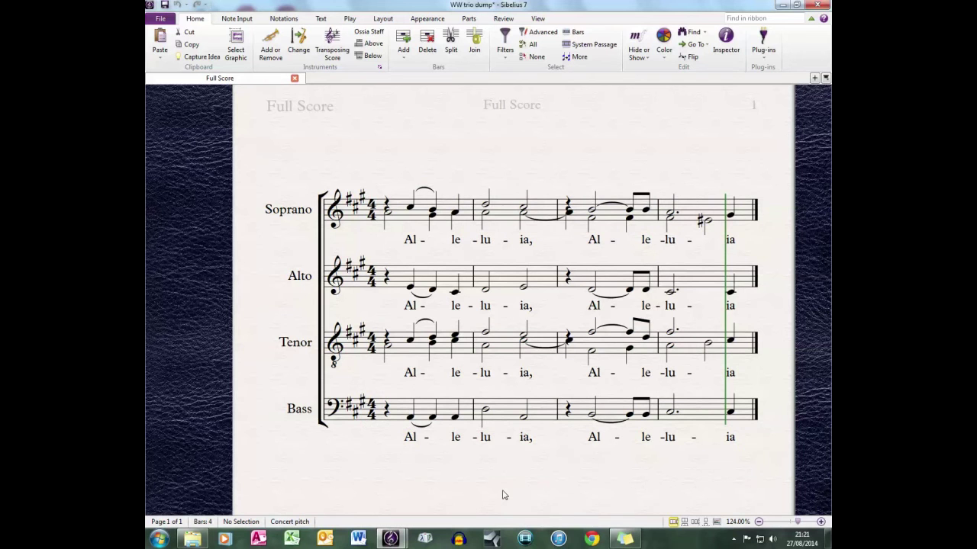
Undo the last rhythm paste on Soprano, Tenor and Bass.
key(ctrl+z)
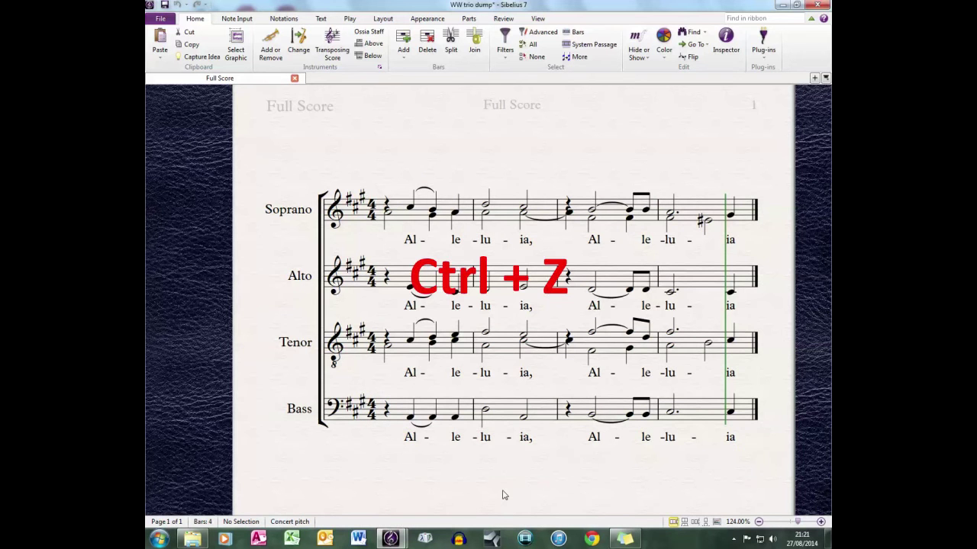
key(ctrl+z)
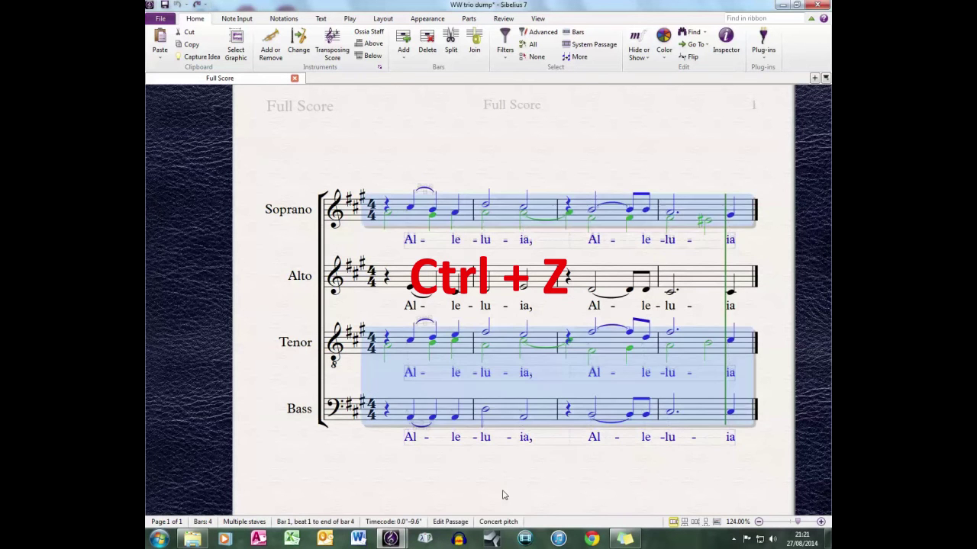
key(ctrl+z)
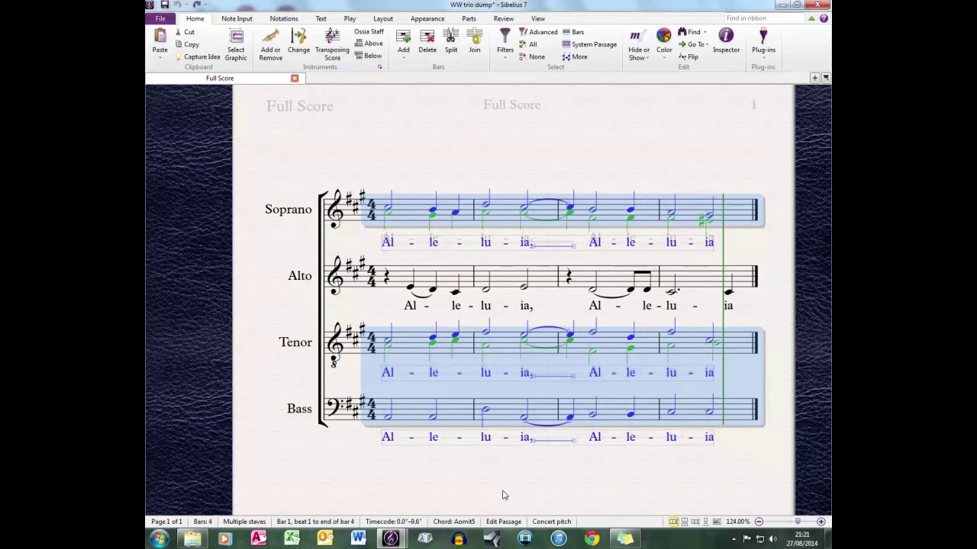
Try Paste Rhythm to Pitches with Lyrics on Soprano, Tenor and Bass bars 1 to 4, pasting to all selected pitches as one voice.
key(ctrl+shift+v)
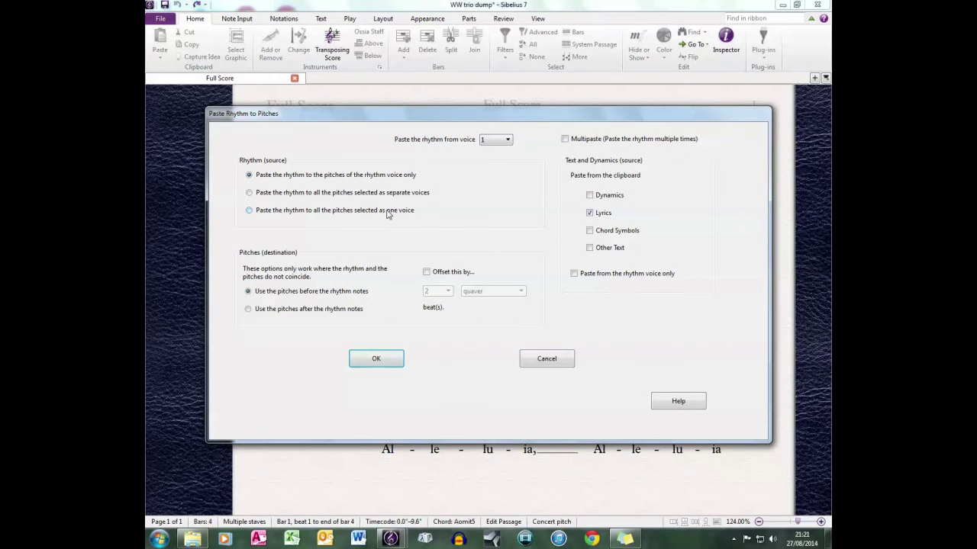
click(388, 359)
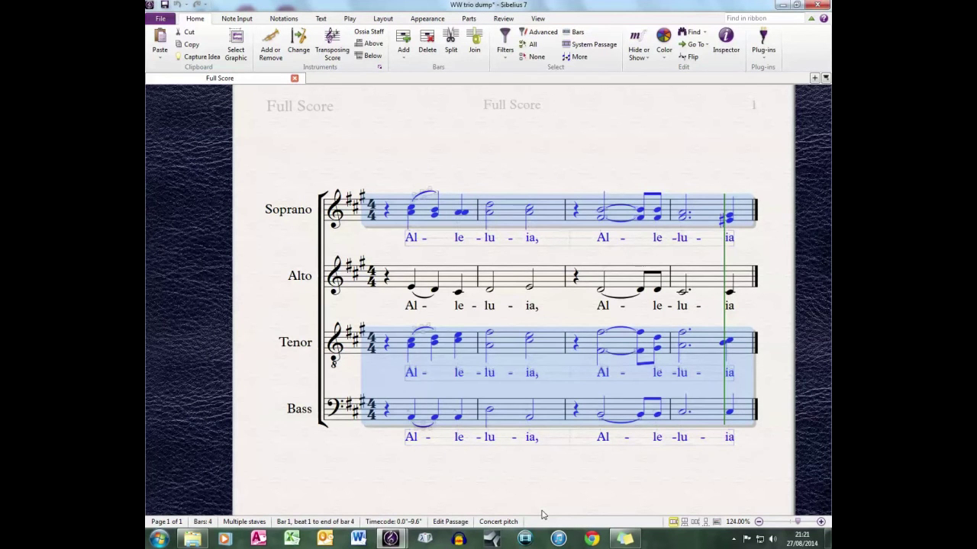
key(ctrl+z)
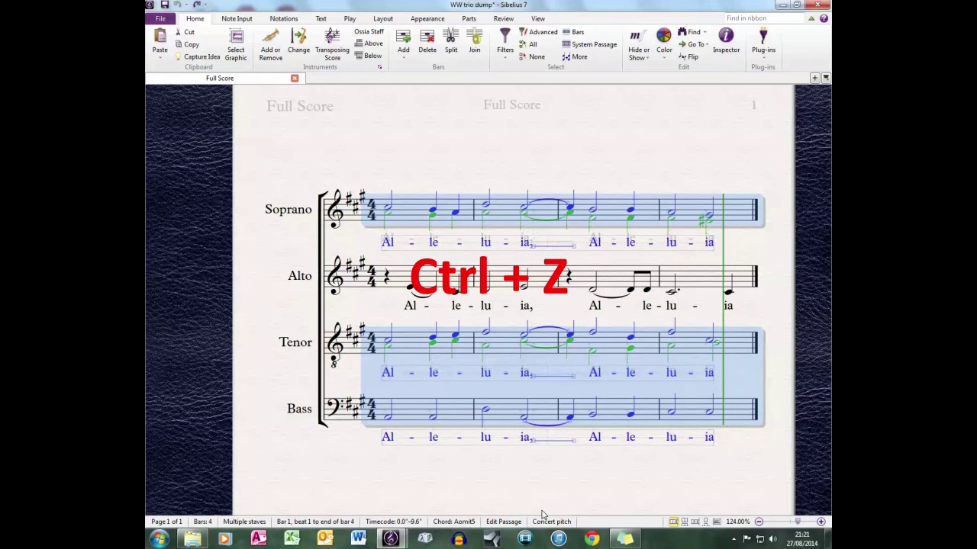
Run Paste Rhythm to Pitches with Lyrics on Soprano, Tenor and Bass bars 1 to 4, pasting to all selected pitches as separate voices.
key(ctrl+shift+v)
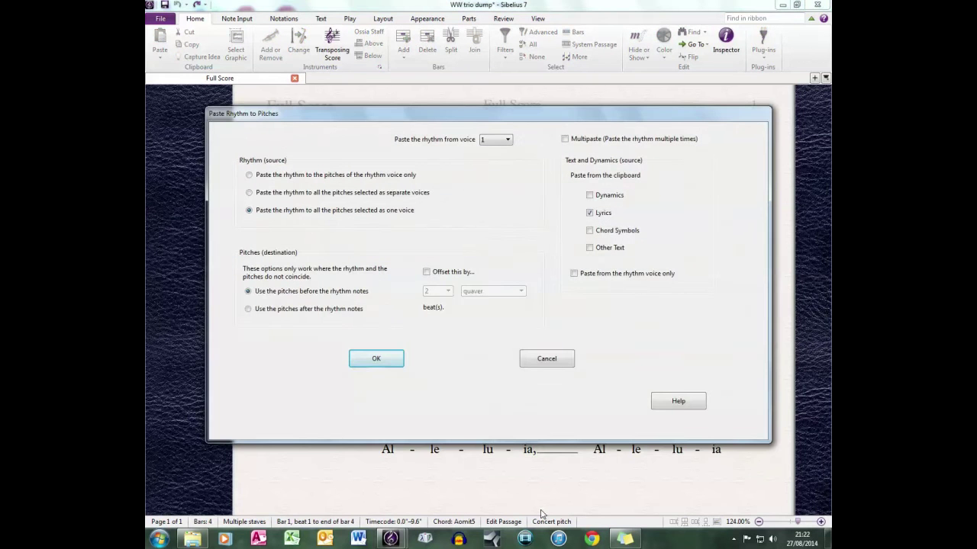
click(412, 196)
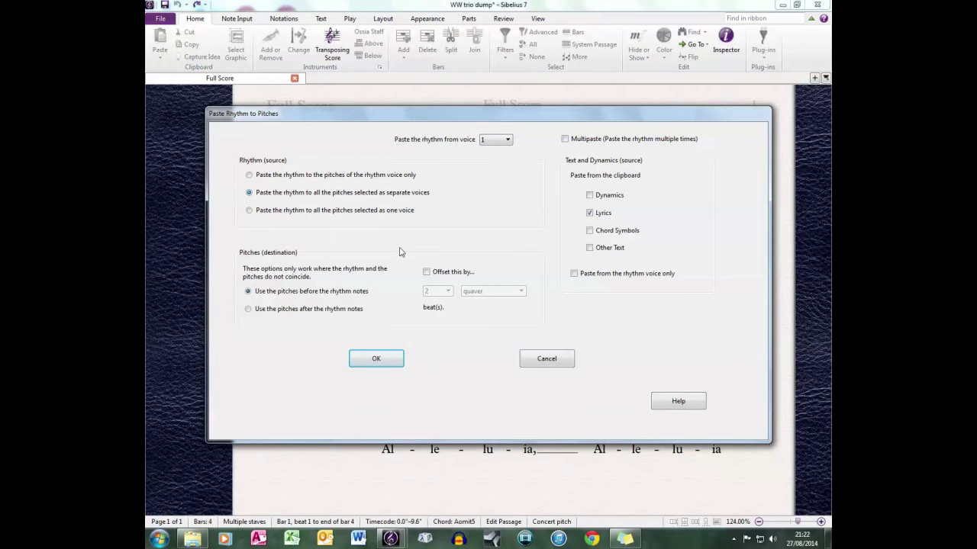
click(387, 363)
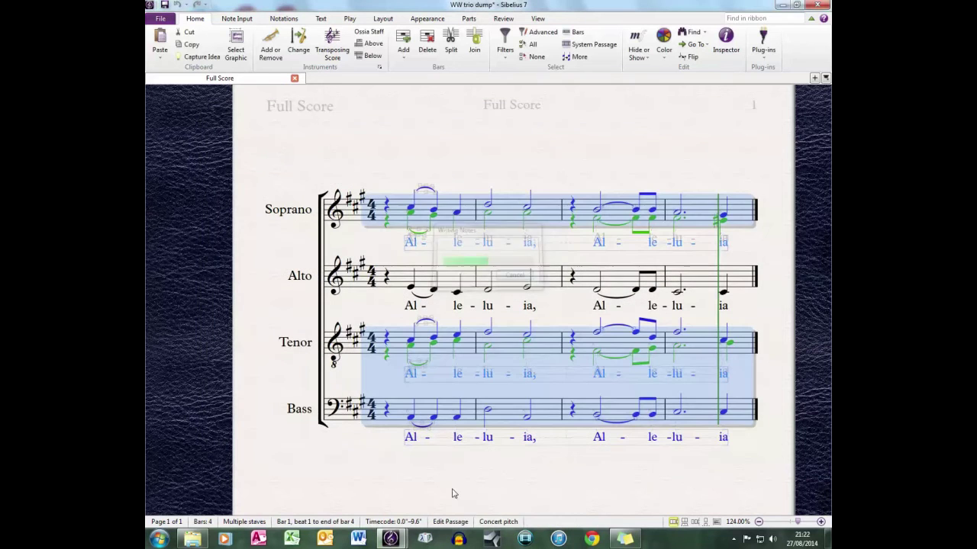
click(454, 493)
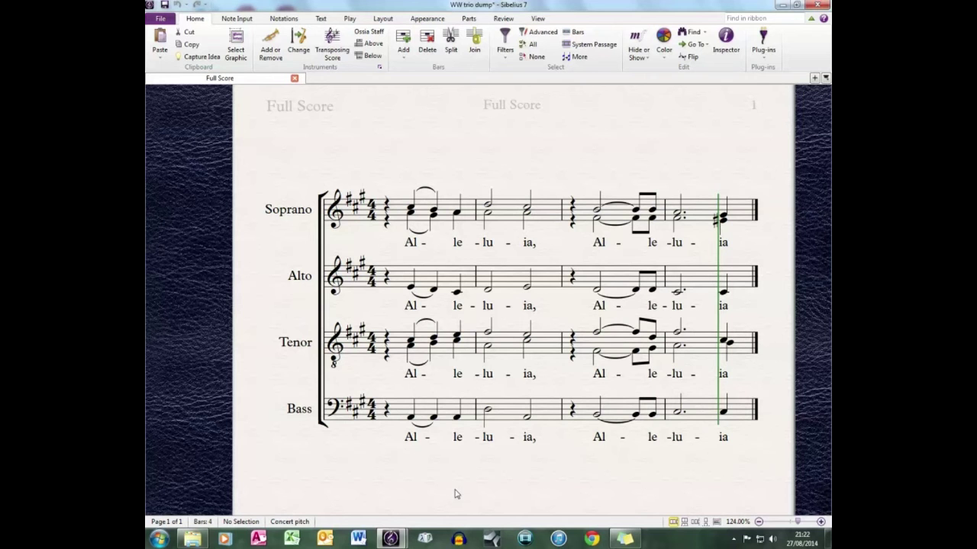
click(410, 417)
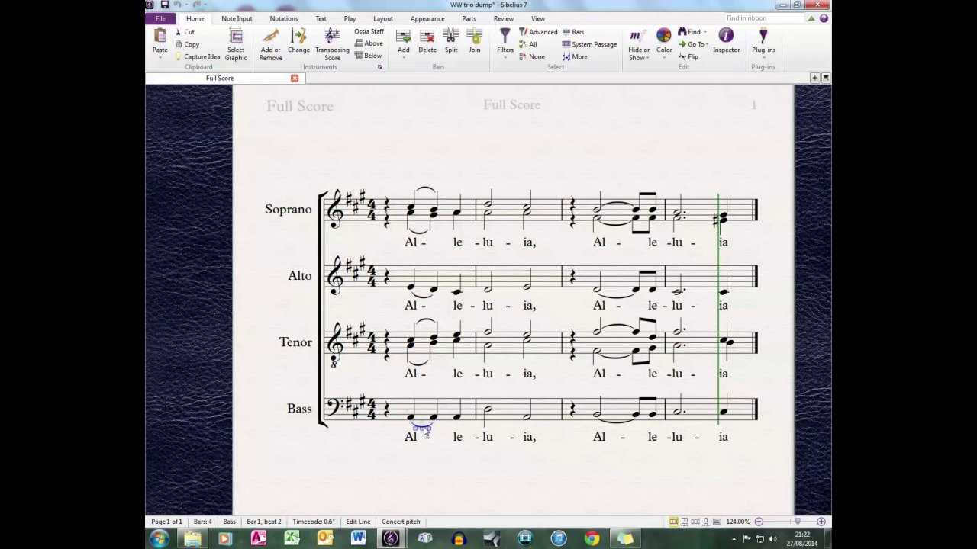
key(KP_5)
click(551, 495)
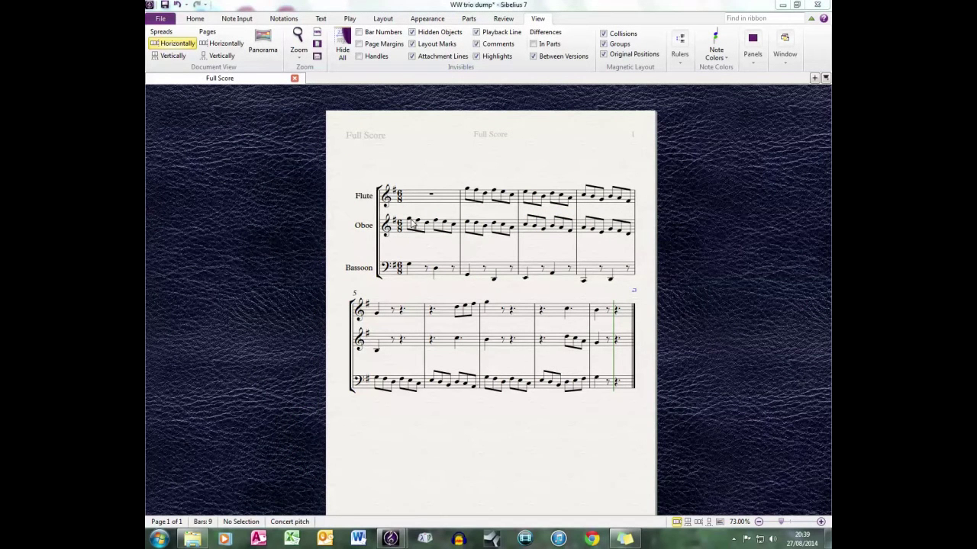
Slur the first three eighth notes of Oboe bar 1 and copy that three-note group.
click(411, 221)
key(s)
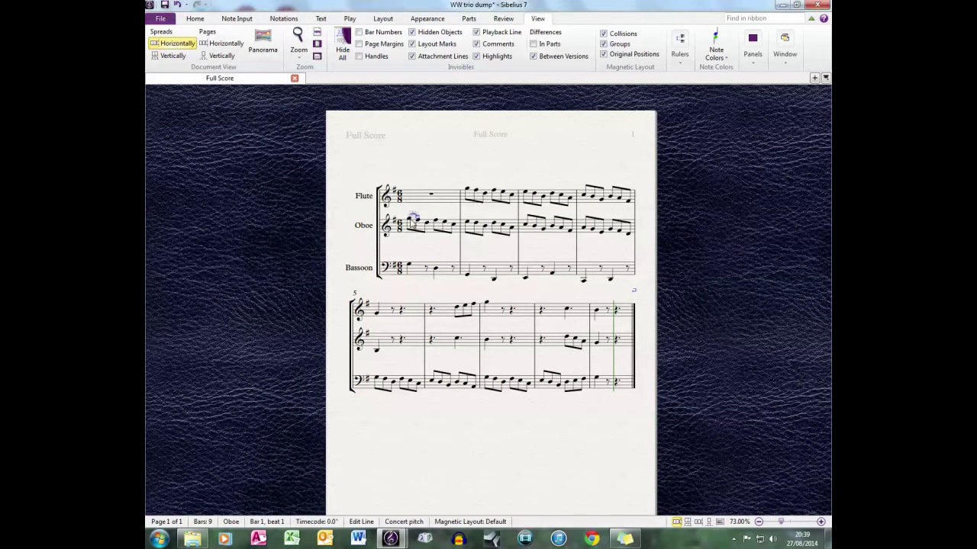
click(412, 221)
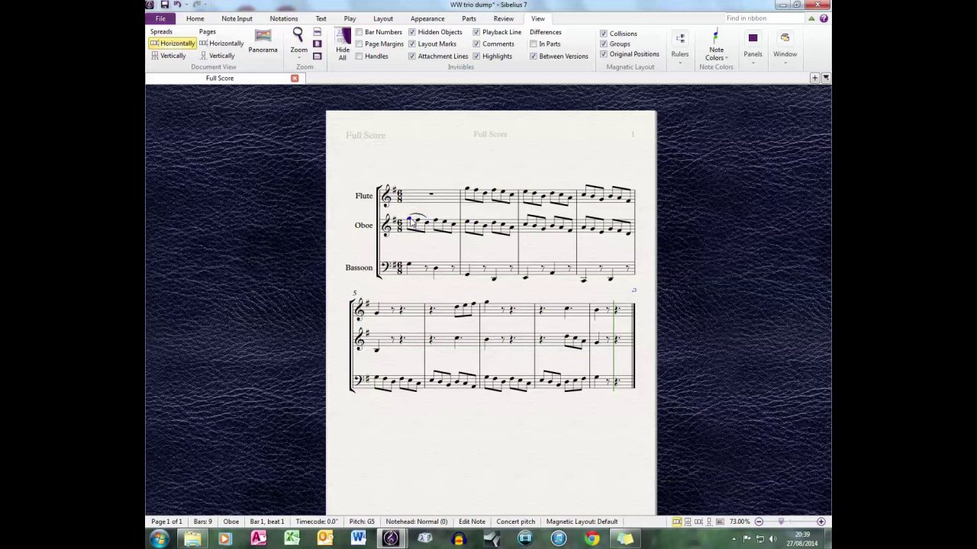
shift+click(427, 228)
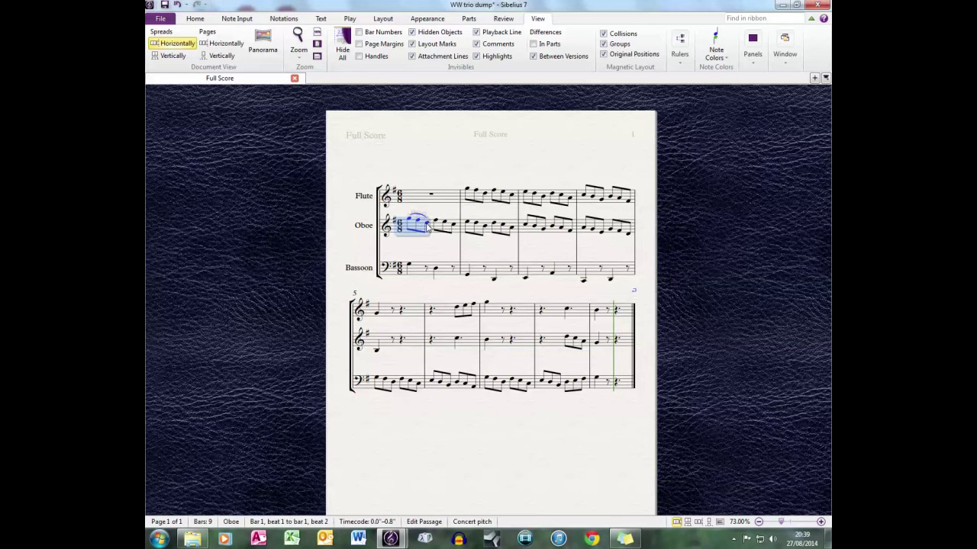
right_click(410, 235)
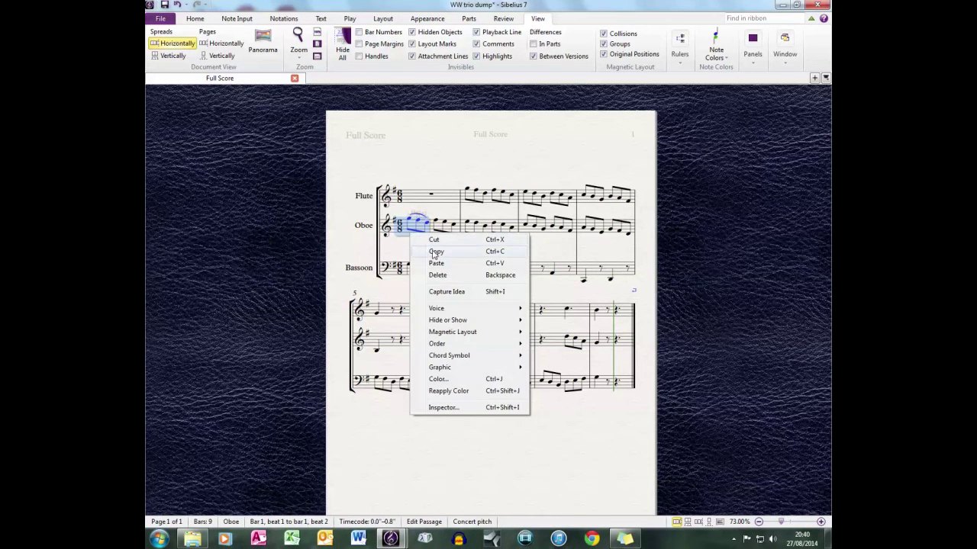
click(433, 255)
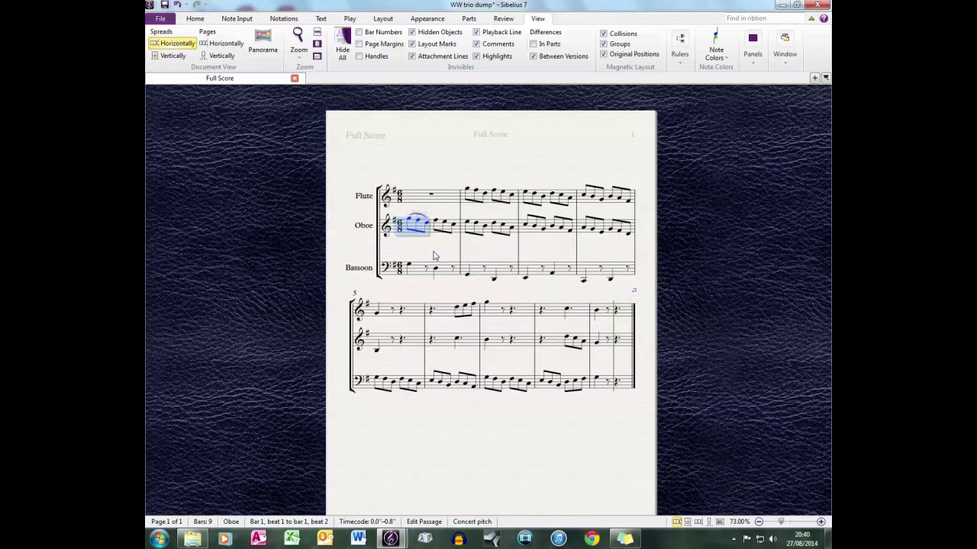
Apply the copied three-note slur throughout Oboe bars 1 to 4 using Paste Rhythm to Pitches with Multipaste.
shift+click(630, 239)
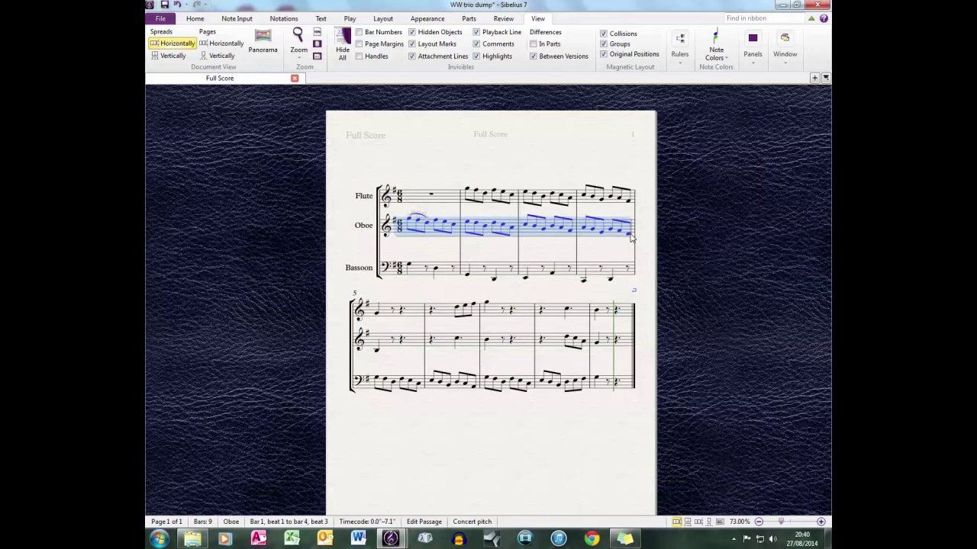
key(ctrl+shift+v)
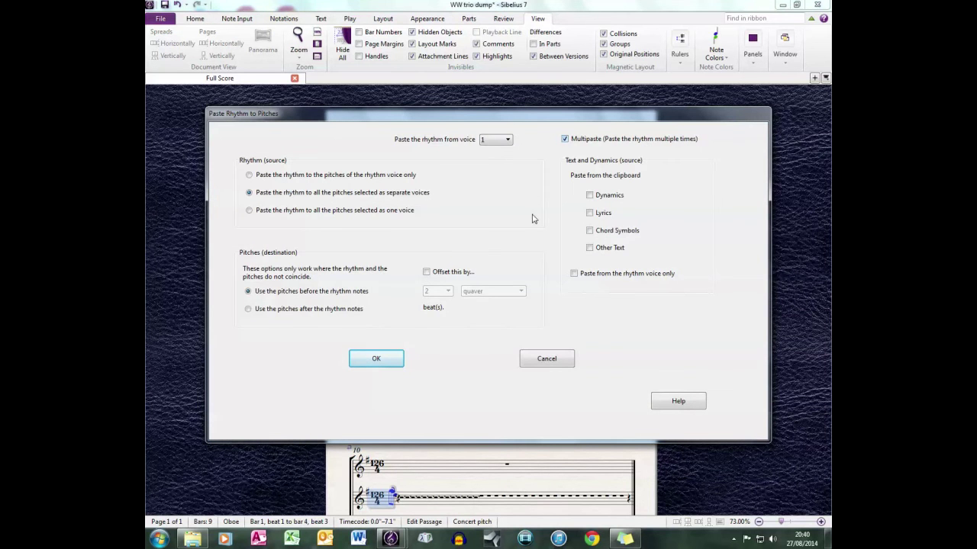
click(376, 359)
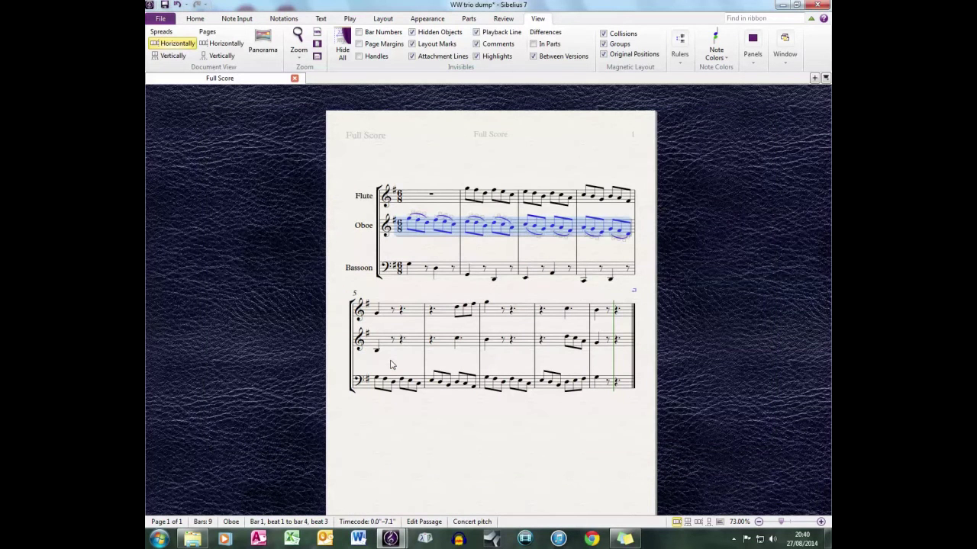
Apply the copied three-note slur throughout Flute bars 2 to 4 using Paste Rhythm to Pitches with Multipaste.
click(467, 189)
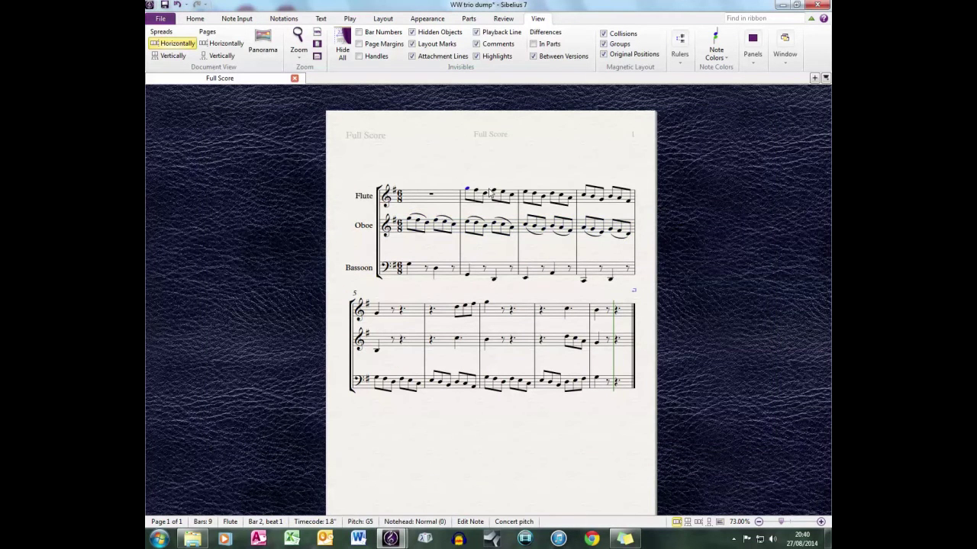
shift+click(635, 203)
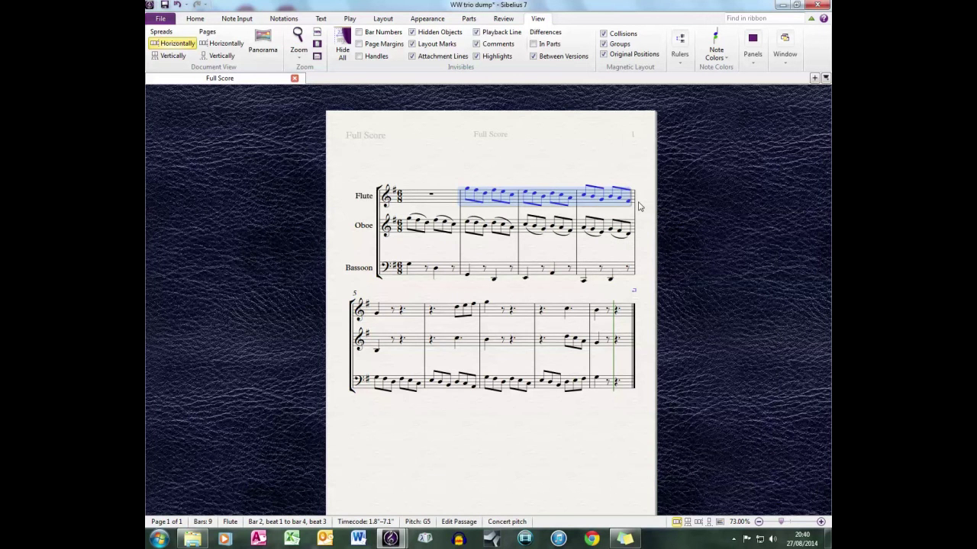
key(ctrl+shift+v)
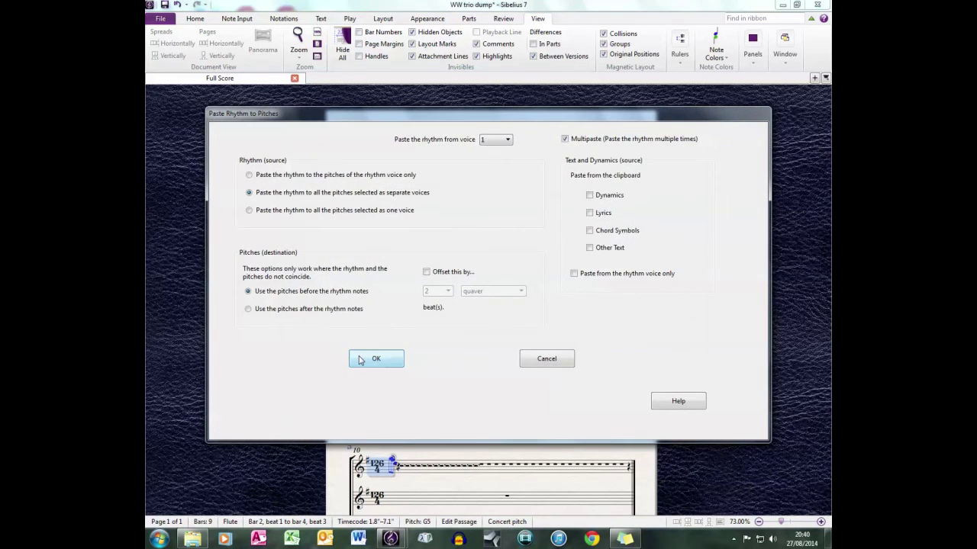
click(374, 358)
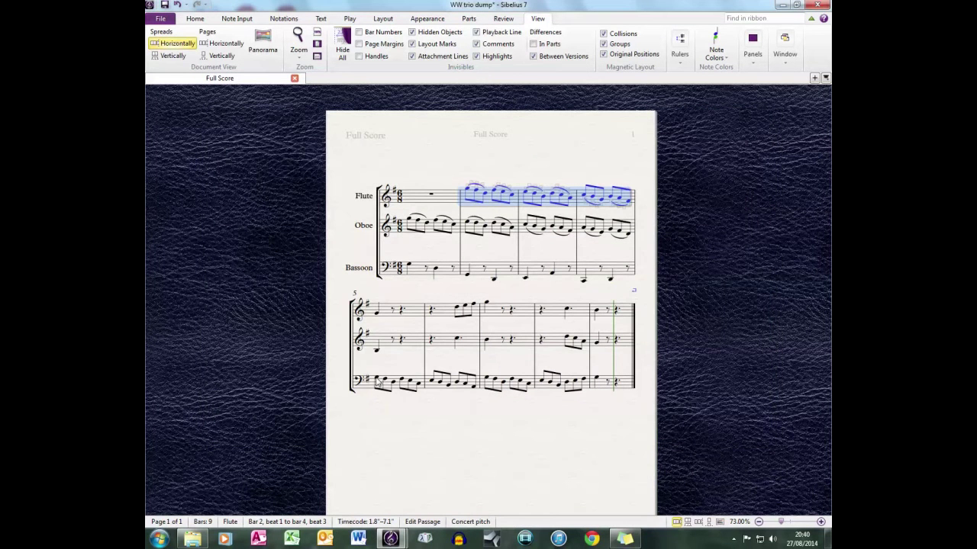
Apply the copied three-note slur throughout the eighth notes of Bassoon bars 5 to 8 using Paste Rhythm to Pitches with Multipaste.
click(376, 383)
shift+click(585, 386)
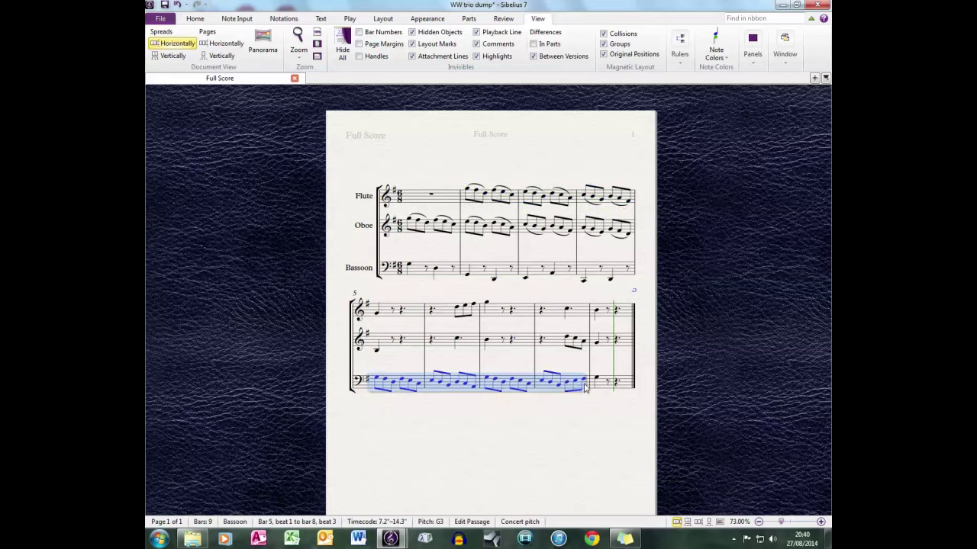
key(ctrl+shift+v)
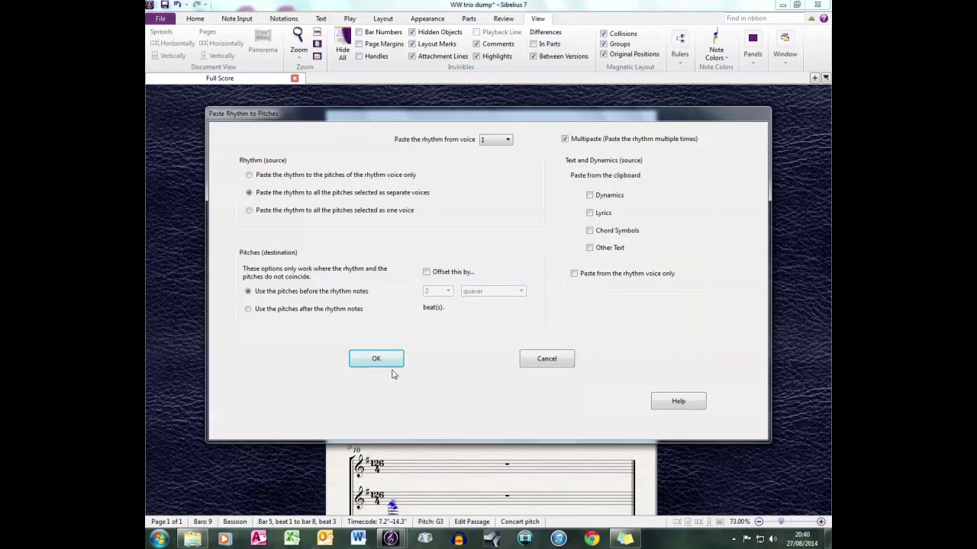
click(375, 358)
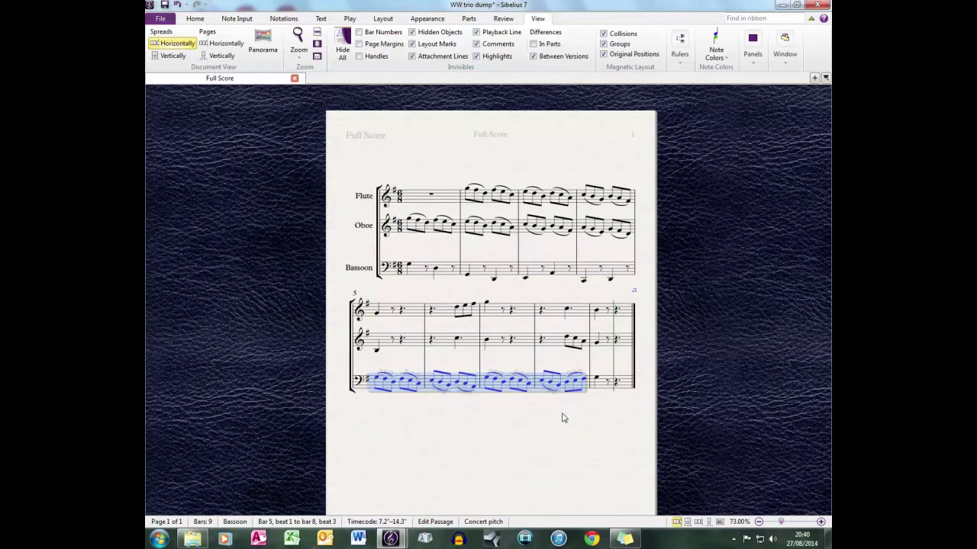
click(563, 433)
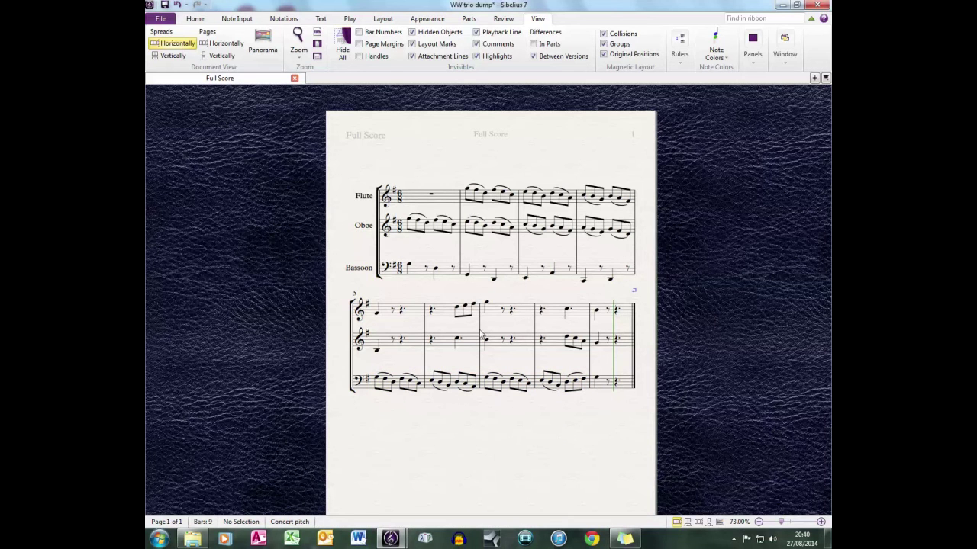
Replace the first slur in Oboe bar 1 with one covering only the first two eighth notes.
click(427, 220)
key(Right)
key(Right)
key(Right)
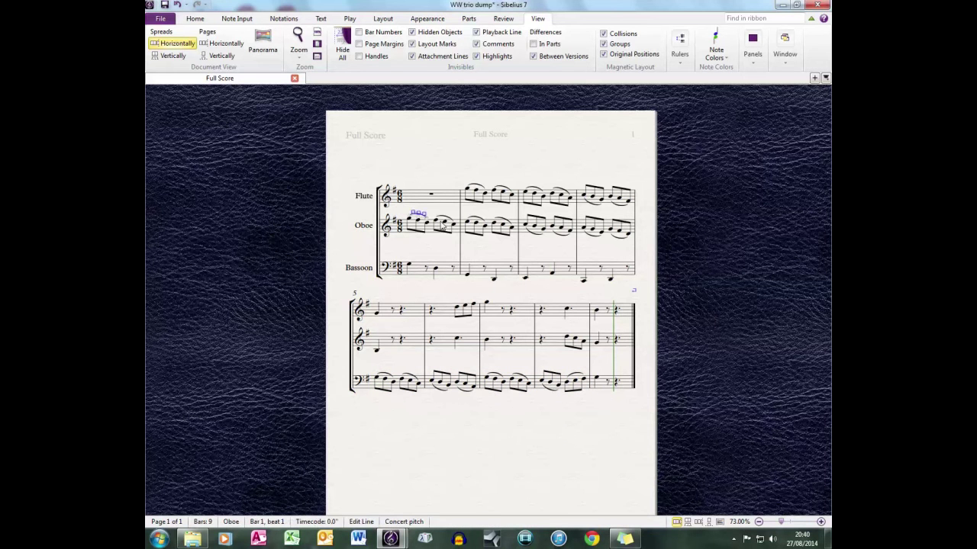
key(Delete)
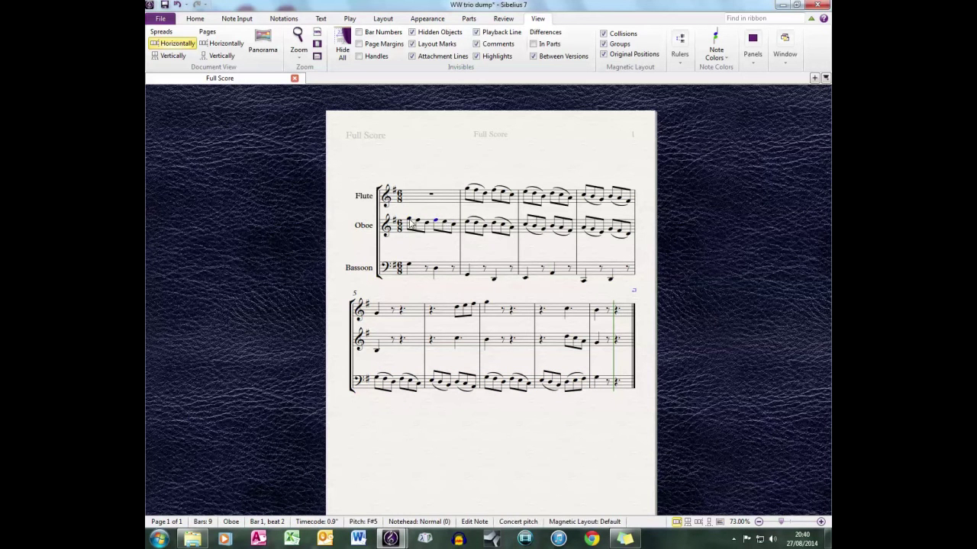
click(409, 220)
key(s)
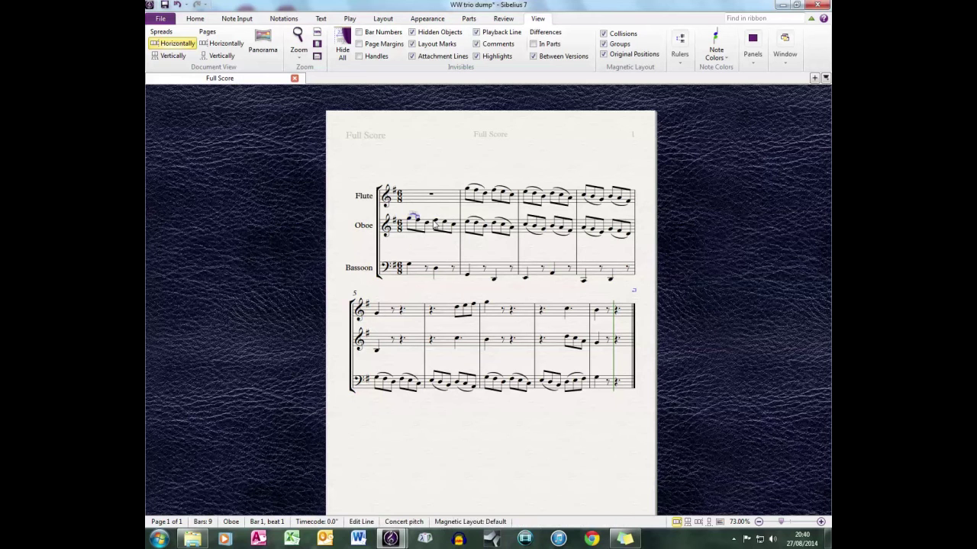
Copy the first three eighth notes of Oboe bar 1 and multipaste their rhythm and two-note slur onto Oboe bars 1 to 4.
click(427, 224)
key(shift+Left)
key(ctrl+c)
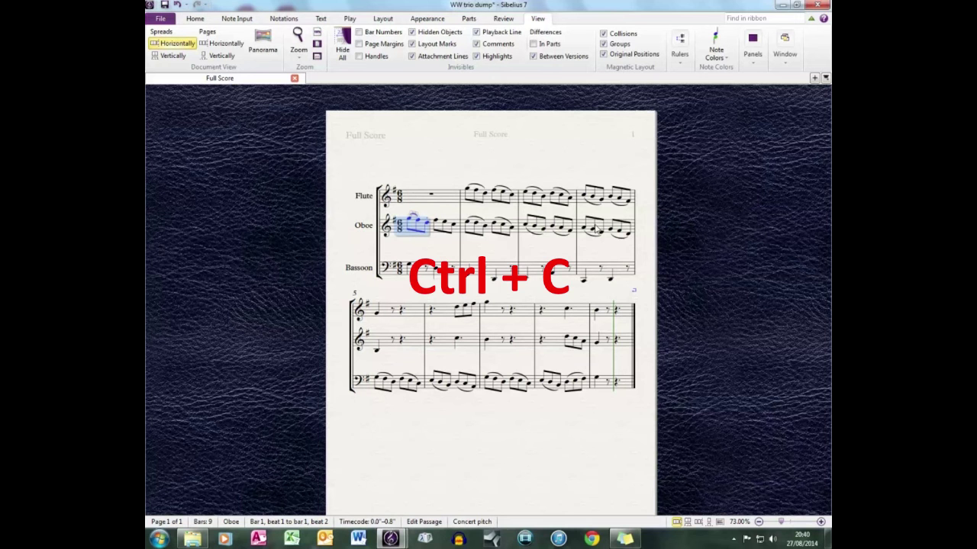
shift+click(629, 238)
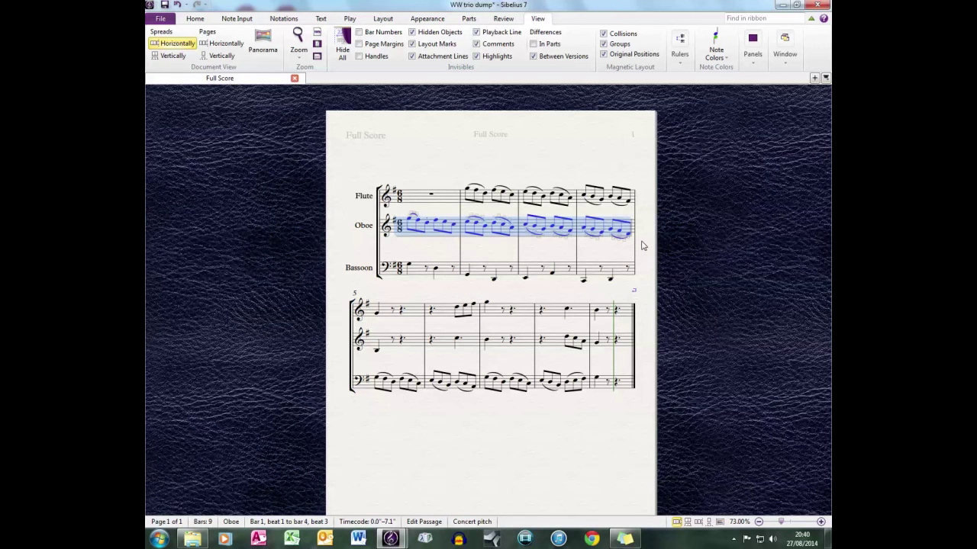
key(ctrl+shift+v)
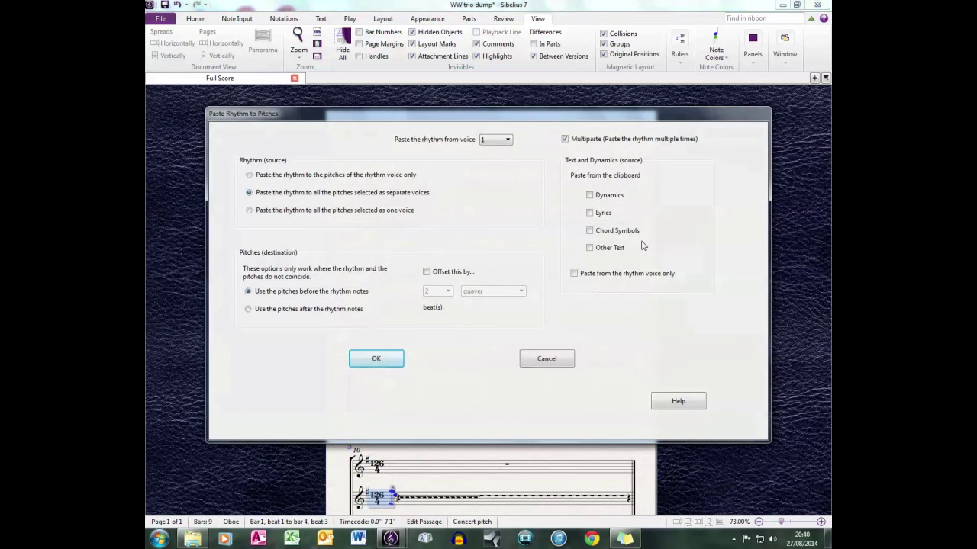
click(395, 357)
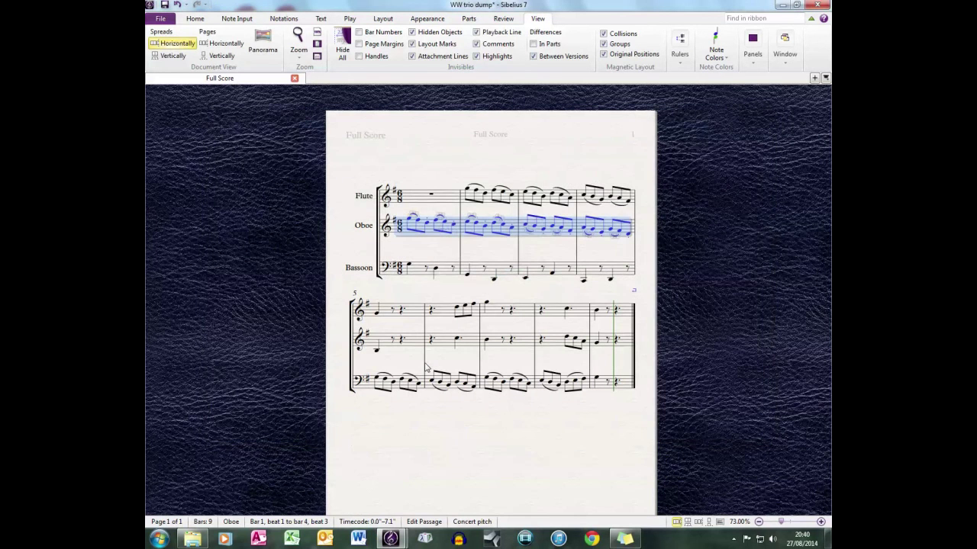
Apply the copied three-eighth-note rhythm with its two-note slur throughout Flute bars 2 to 4 using Paste Rhythm to Pitches with Multipaste.
click(467, 189)
shift+click(631, 201)
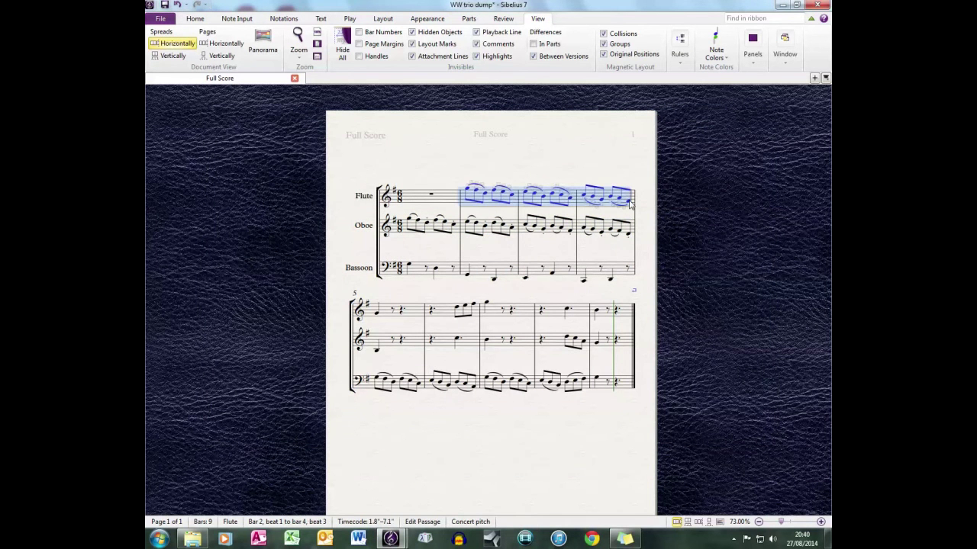
key(ctrl+shift+v)
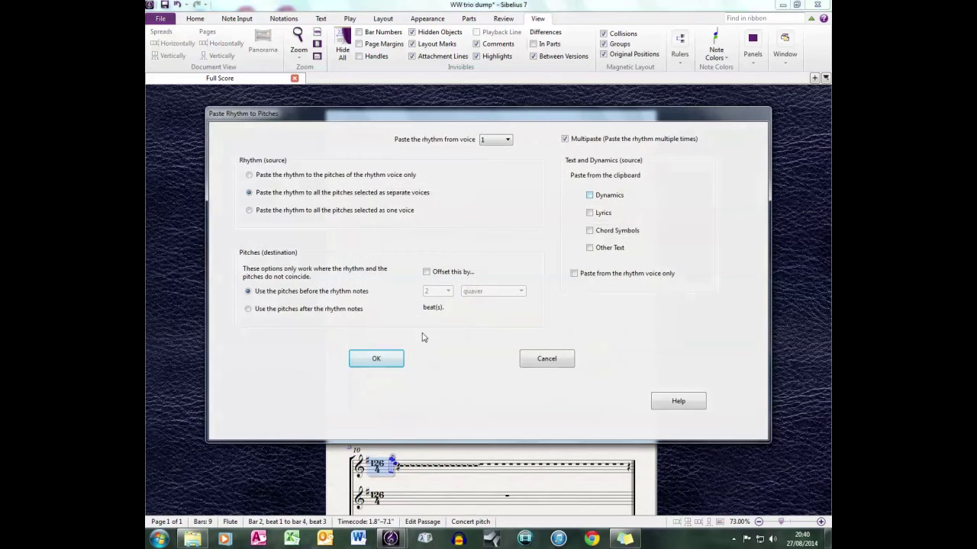
click(395, 358)
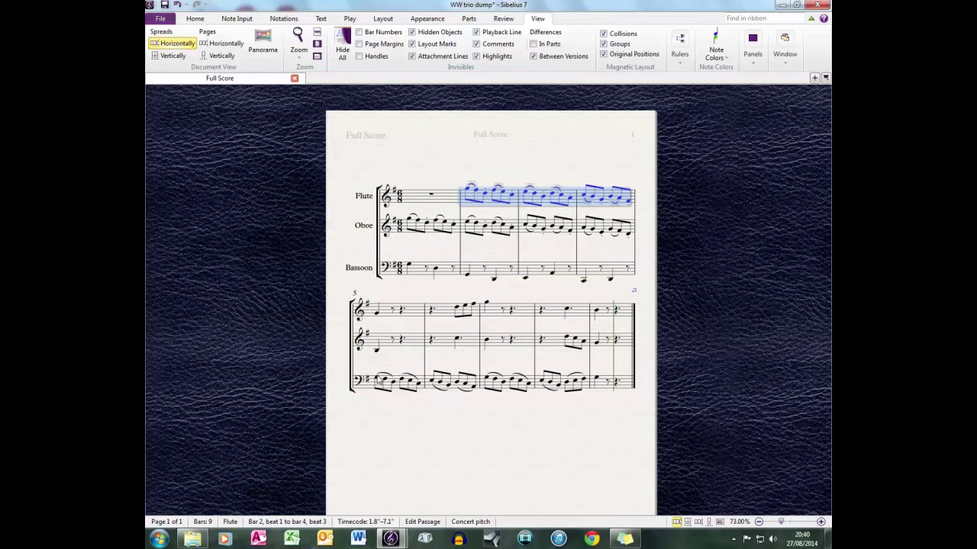
Apply the copied two-note slur pattern throughout the eighth notes of Bassoon bars 5 to 8 using Paste Rhythm to Pitches with Multipaste.
click(378, 380)
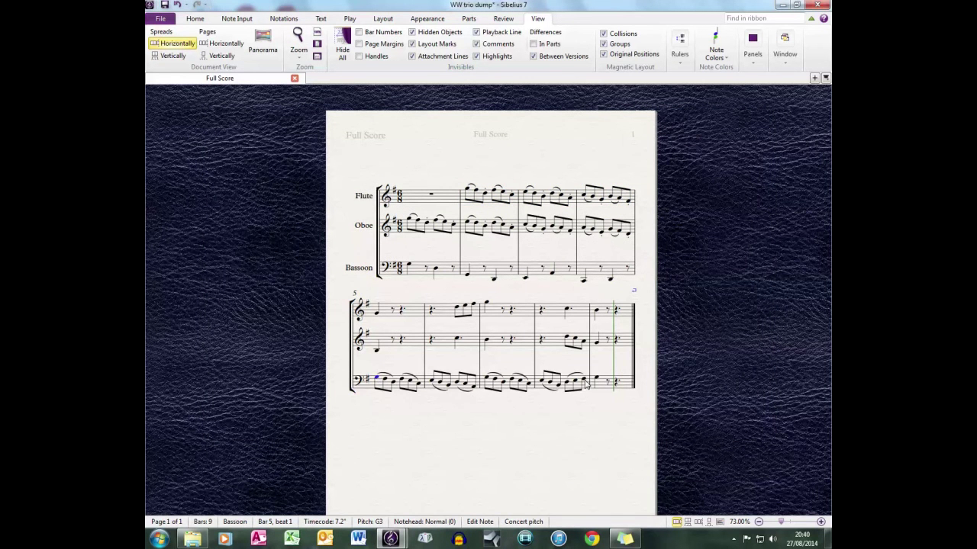
shift+click(586, 385)
key(ctrl+shift+v)
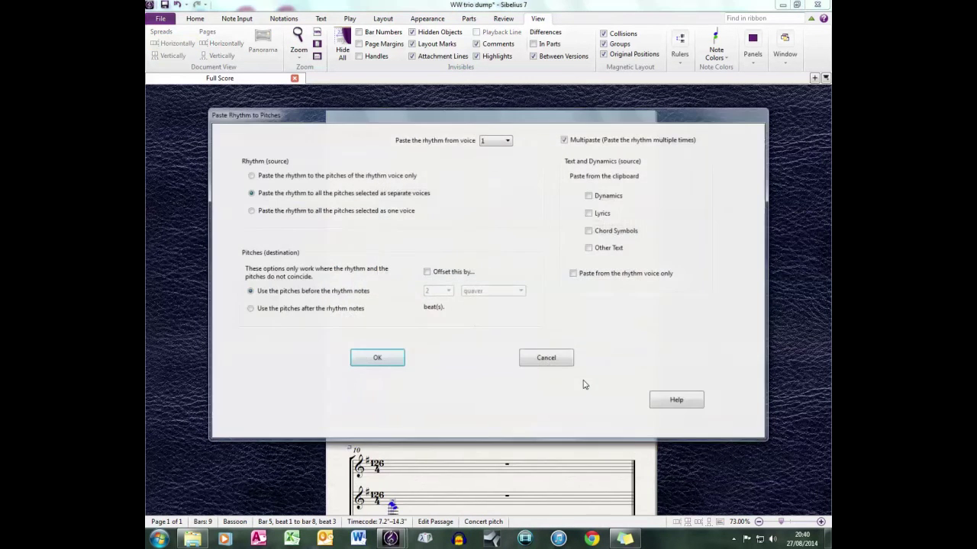
click(367, 362)
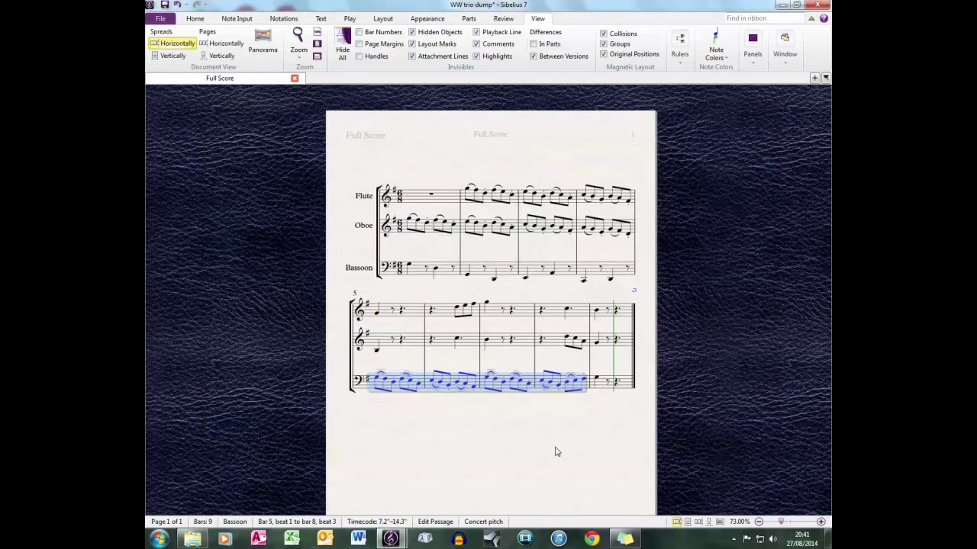
key(Escape)
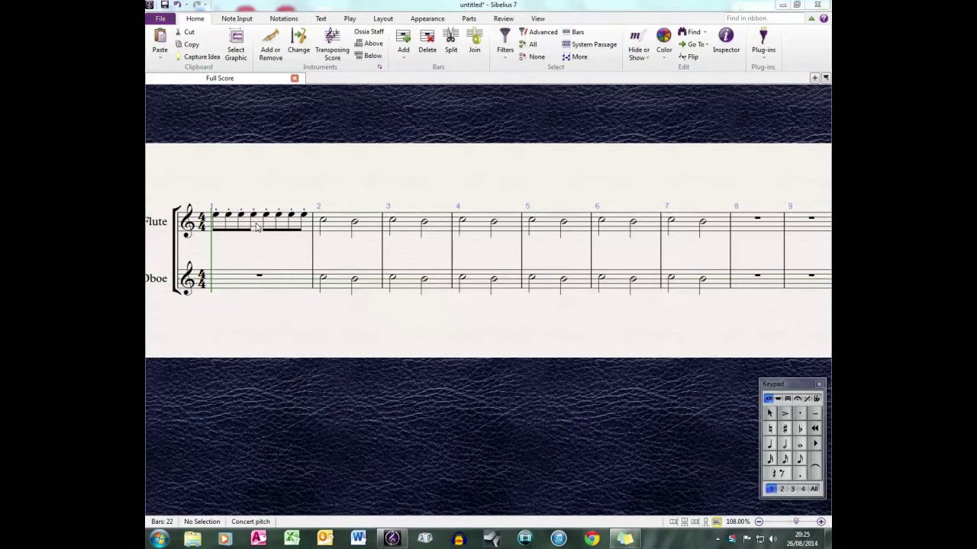
Copy the staccato eighth notes of Flute bar 1 and paste their rhythm onto Flute bar 2, using the pitches before the rhythm notes without offset.
click(257, 226)
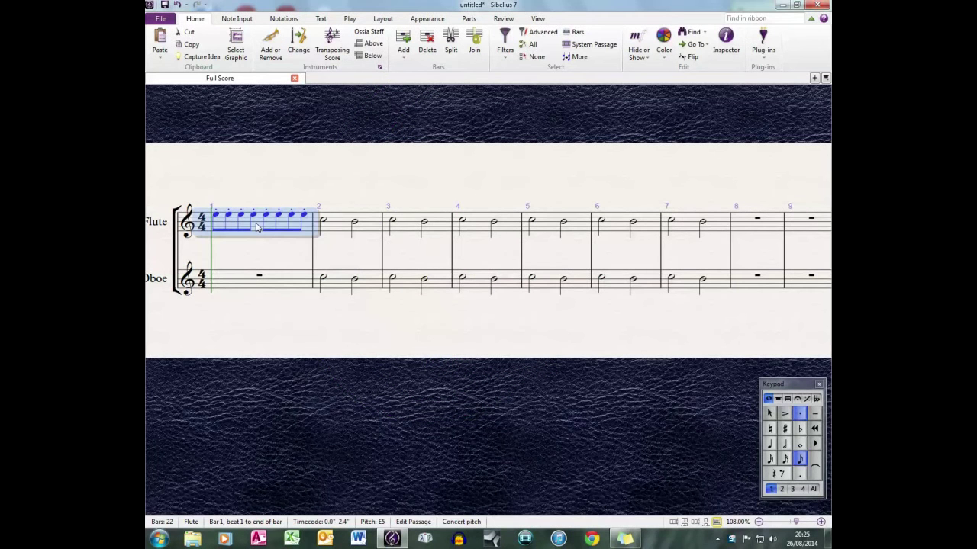
right_click(257, 225)
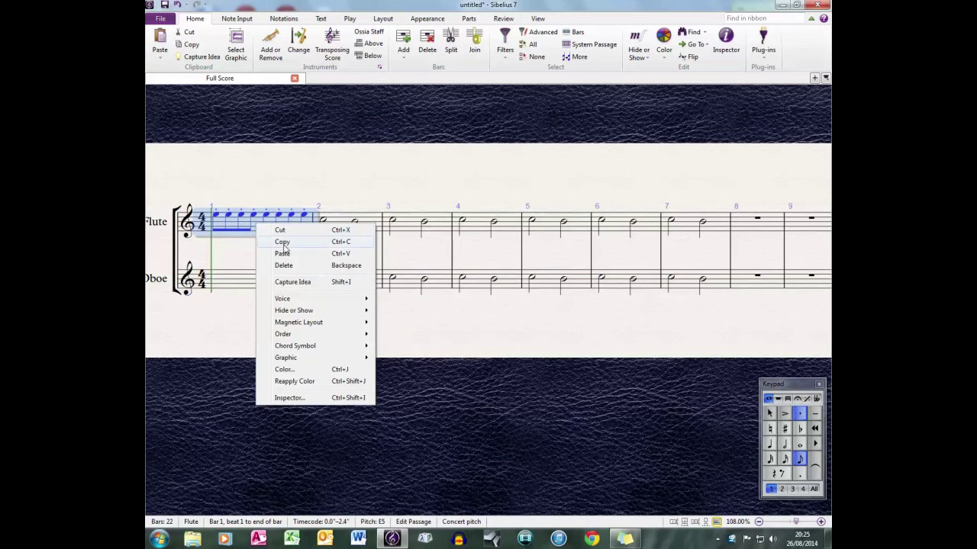
click(283, 243)
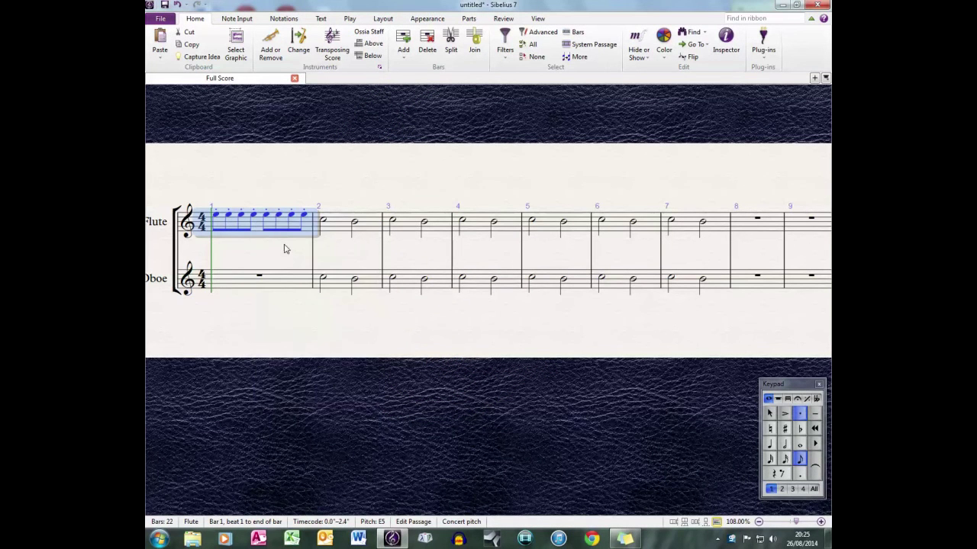
click(347, 226)
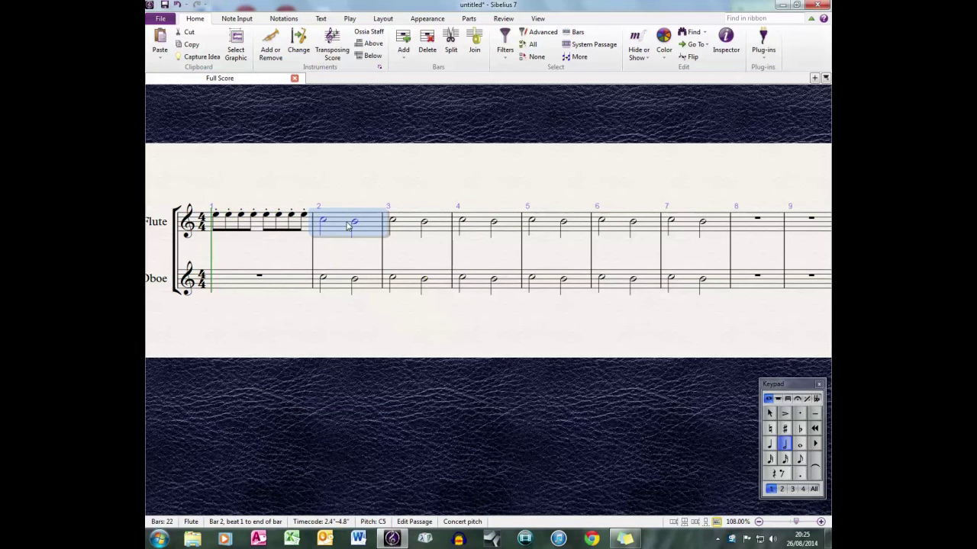
key(ctrl+shift+v)
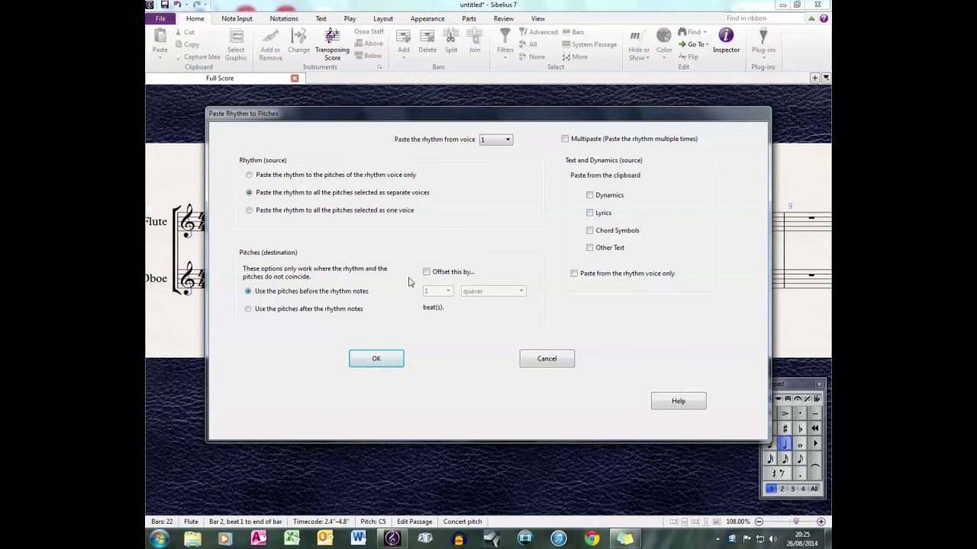
click(376, 359)
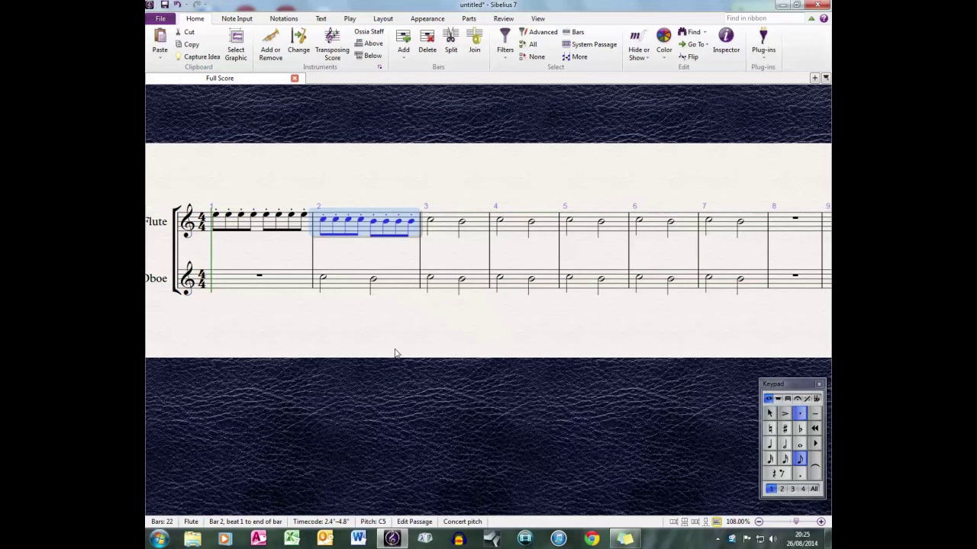
Paste the copied rhythm onto the pitches of Flute bar 3, using the pitches before the rhythm notes with an offset of 1 quaver.
click(441, 229)
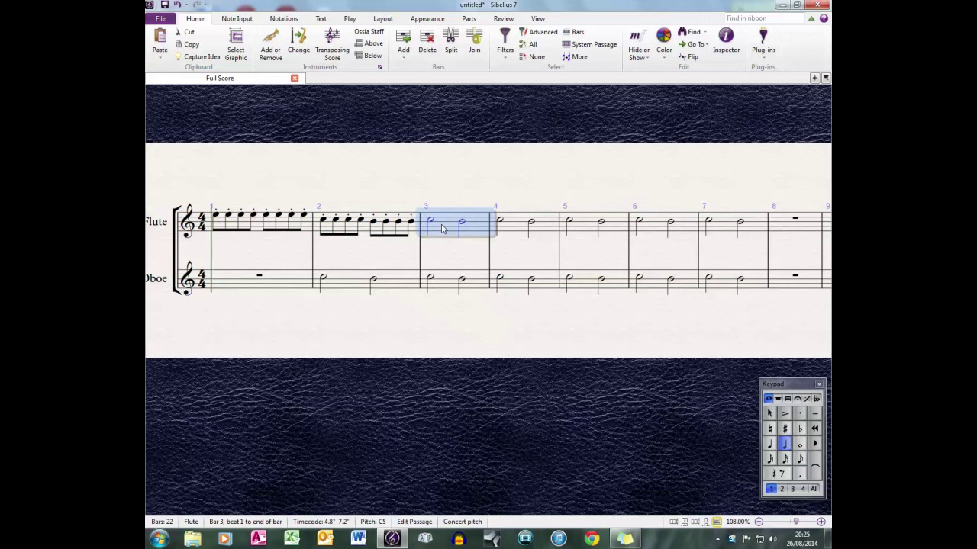
key(ctrl+shift+v)
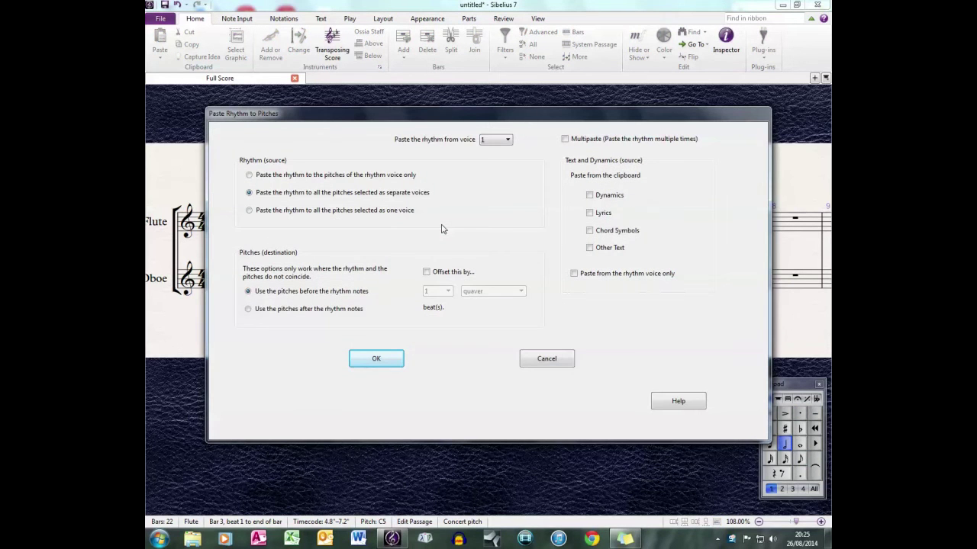
click(426, 272)
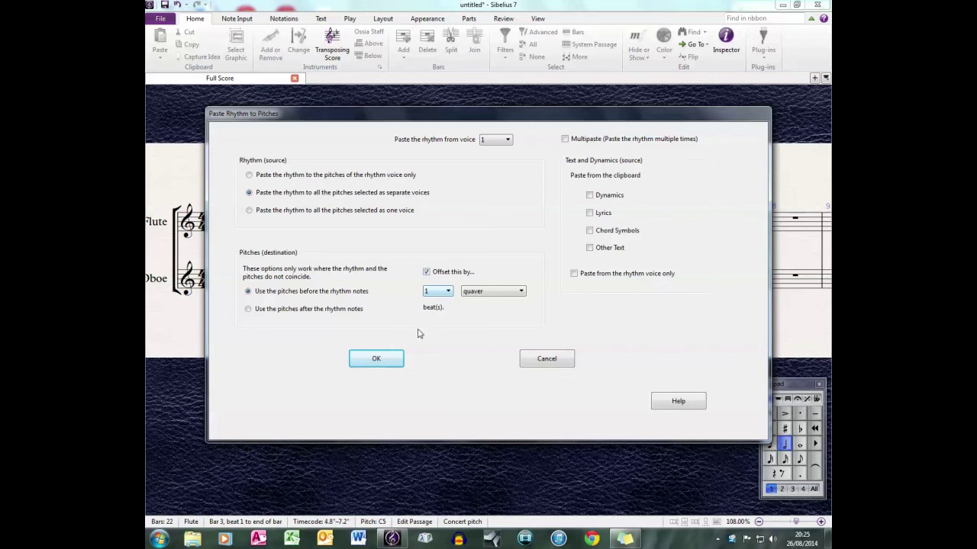
click(387, 362)
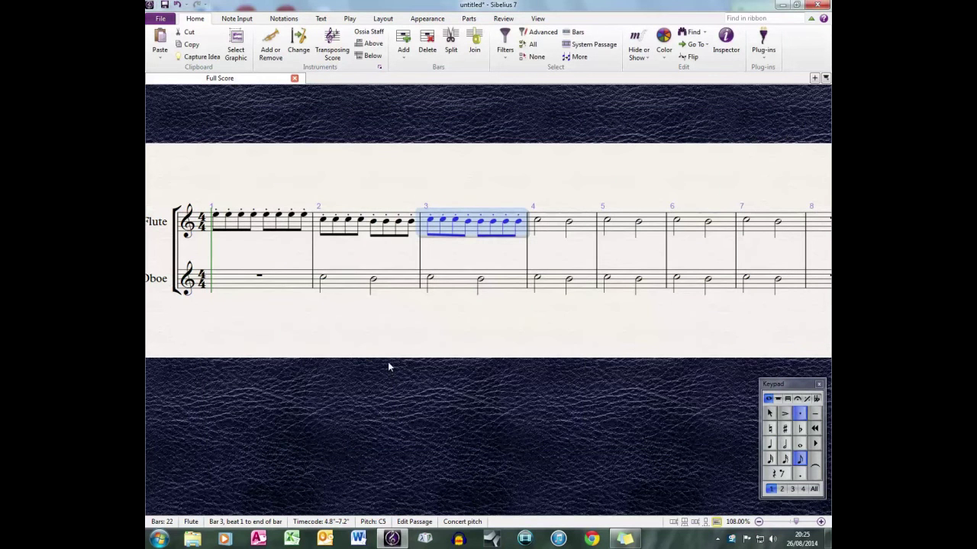
Paste the copied rhythm onto the pitches of Flute bar 4 with the offset set to 2 quaver beats.
click(550, 225)
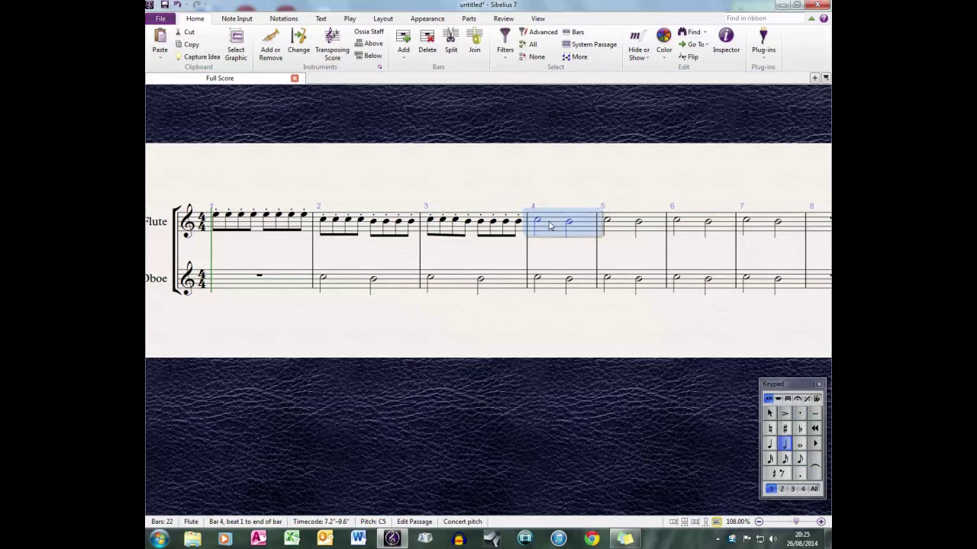
key(ctrl+shift+v)
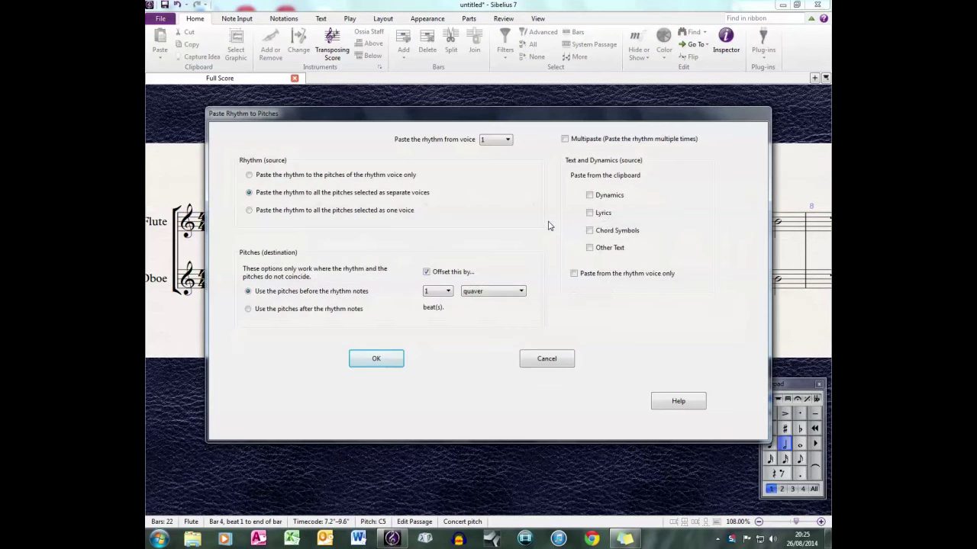
click(447, 292)
click(439, 310)
click(376, 358)
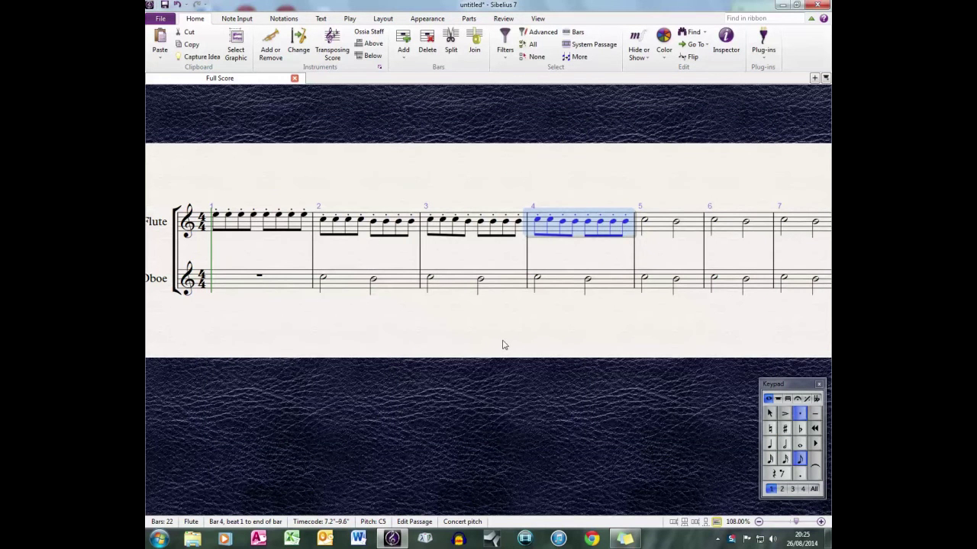
Paste the copied rhythm onto Flute bar 5, using the pitches after the rhythm notes with the offset turned off.
drag(664, 343, 509, 343)
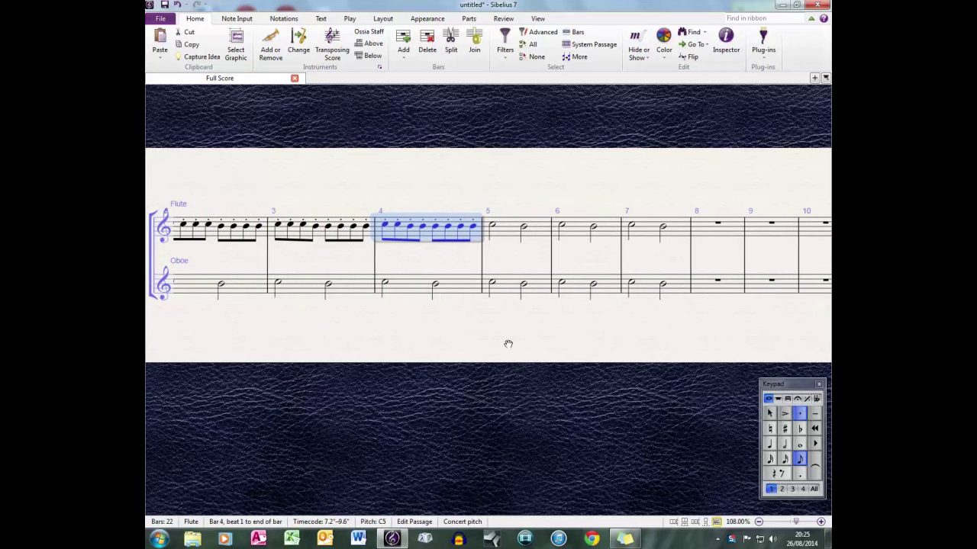
click(504, 226)
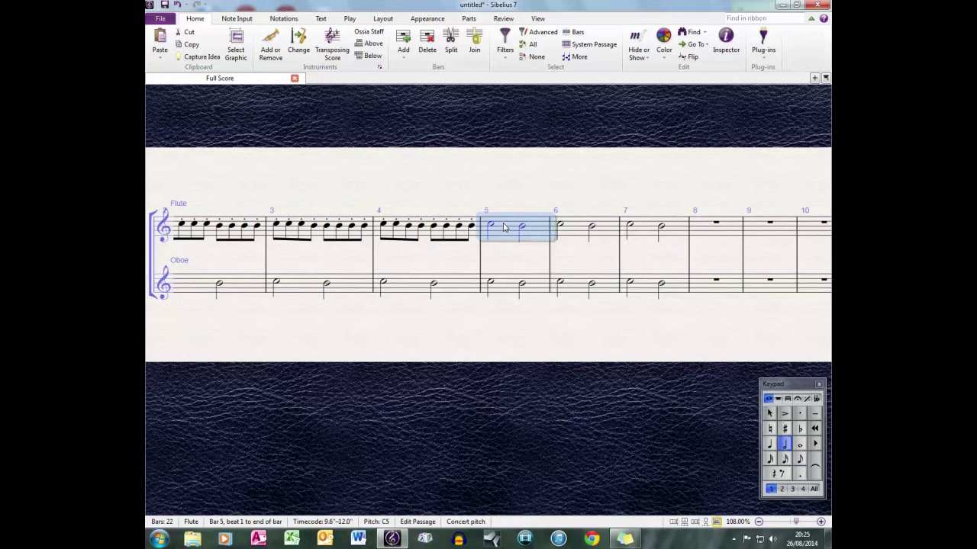
key(ctrl+shift+v)
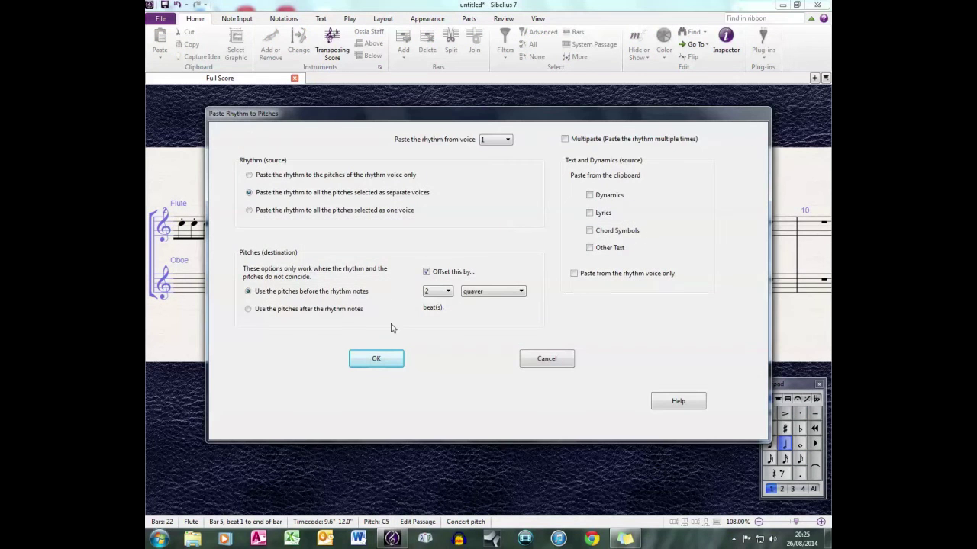
click(342, 310)
click(449, 274)
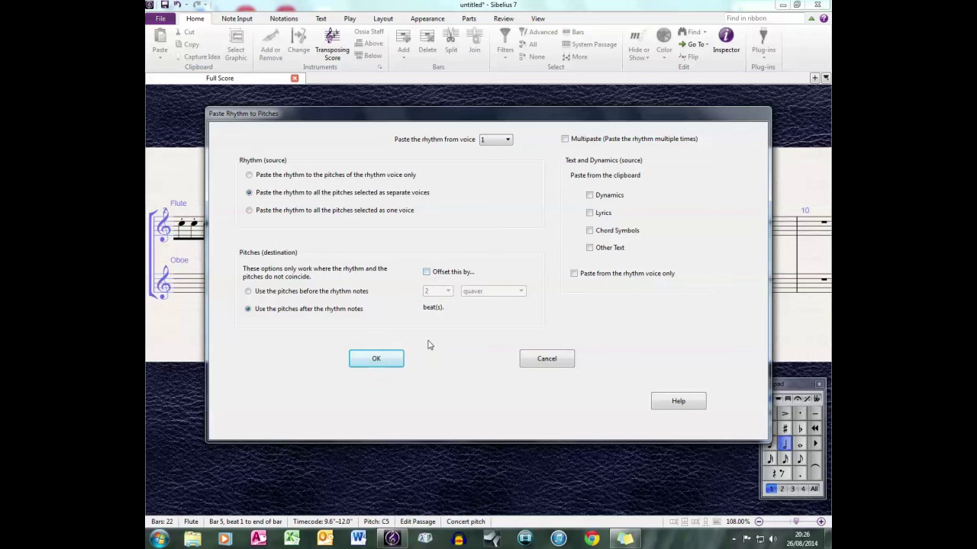
click(376, 359)
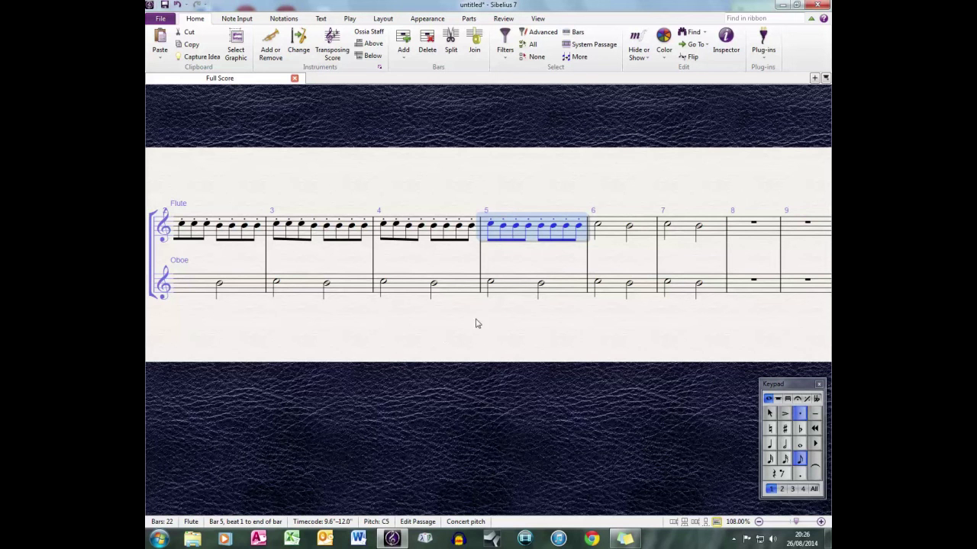
click(527, 349)
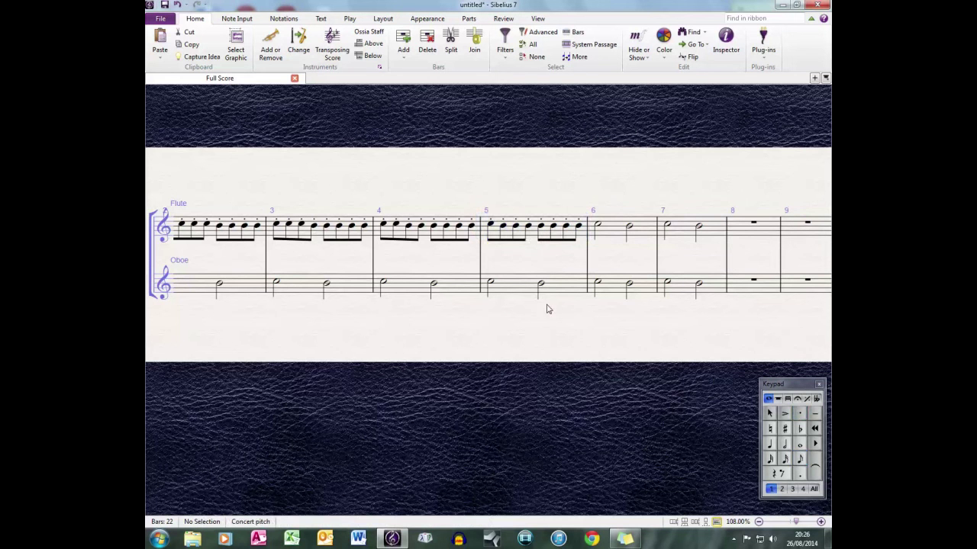
Paste the copied rhythm onto Flute bar 6, using the pitches after the rhythm notes with the offset enabled at 1 quaver.
click(616, 230)
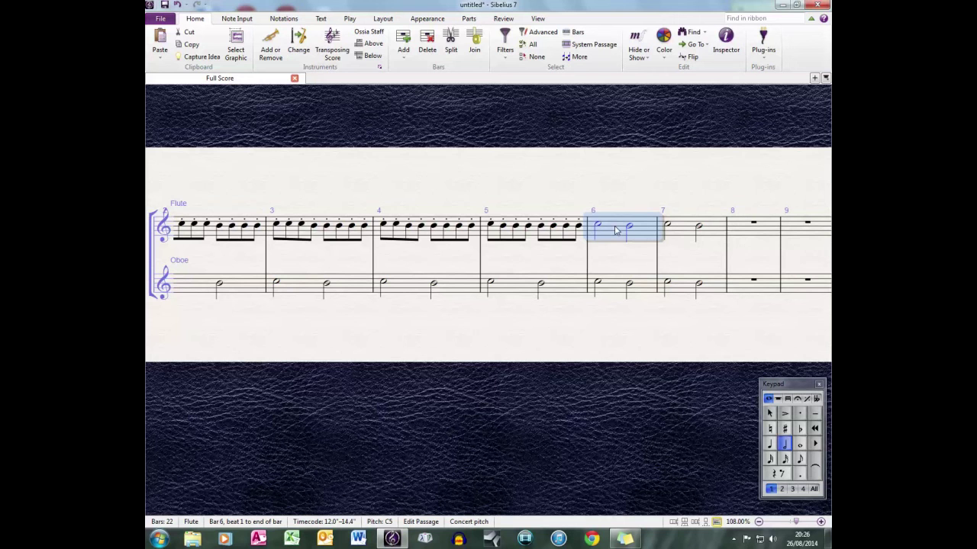
key(ctrl+shift+alt+v)
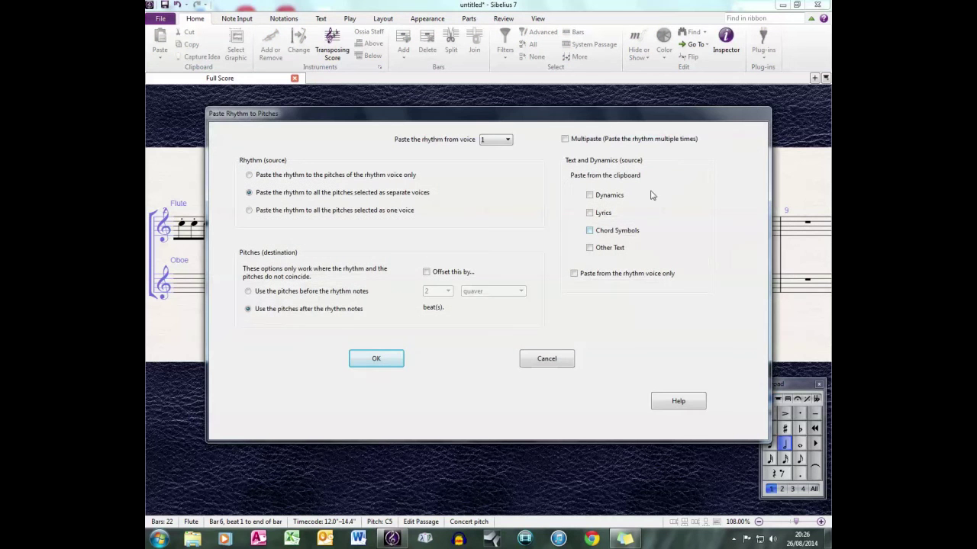
click(456, 272)
click(449, 294)
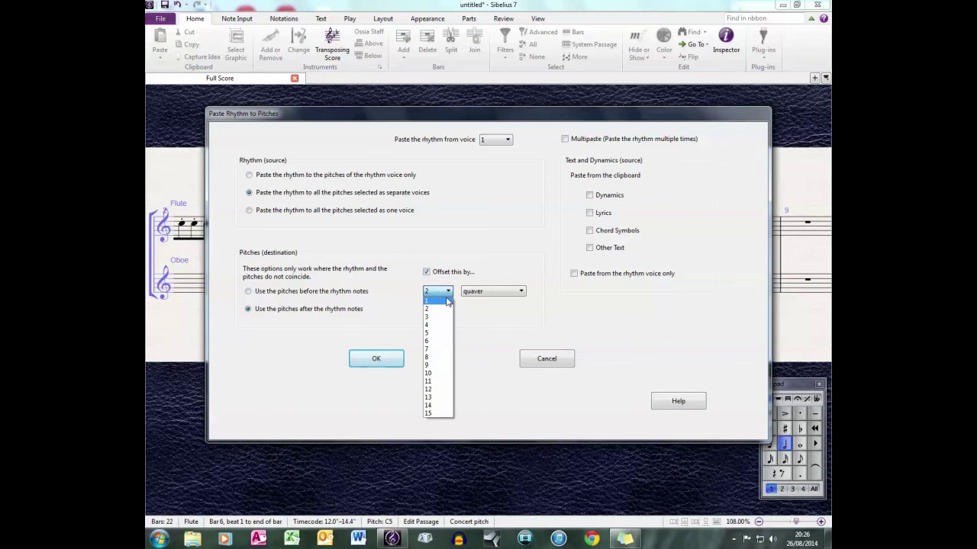
click(448, 303)
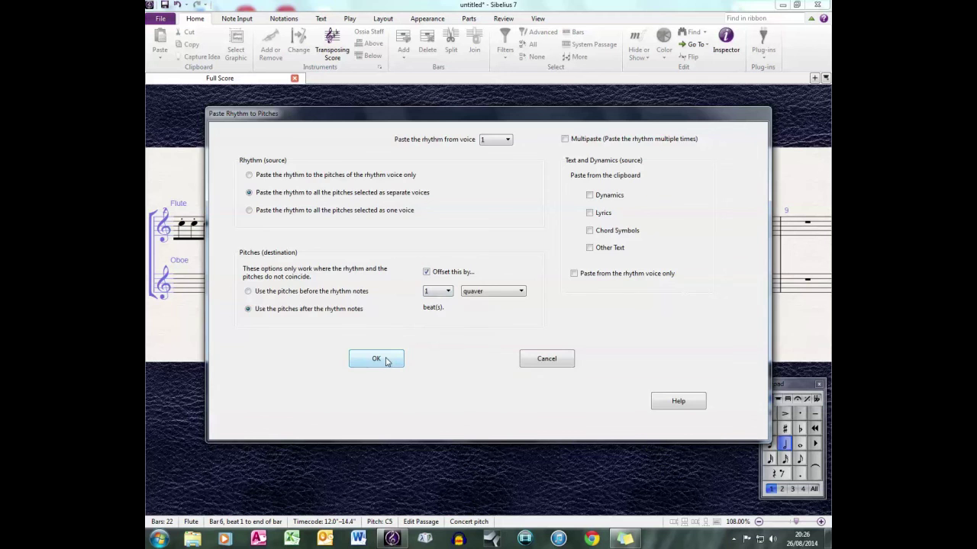
click(376, 358)
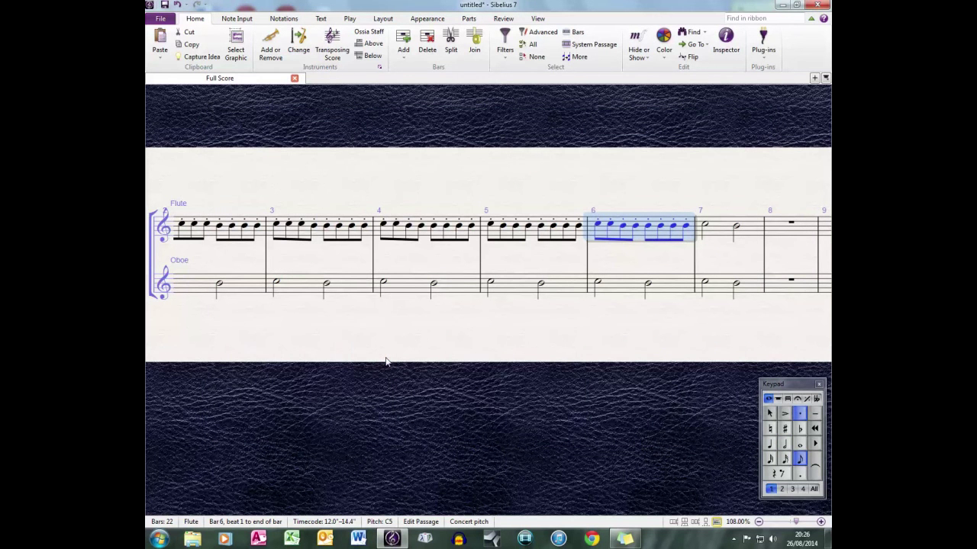
Paste the copied rhythm onto Flute bar 7, using the pitches after the rhythm notes with the offset set to 2 quaver beats.
click(723, 232)
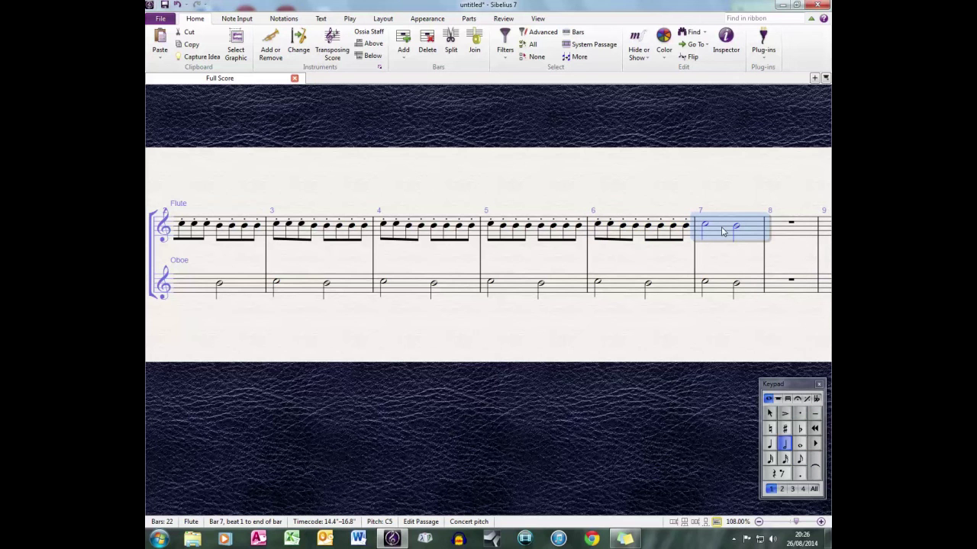
key(ctrl+shift+v)
click(447, 294)
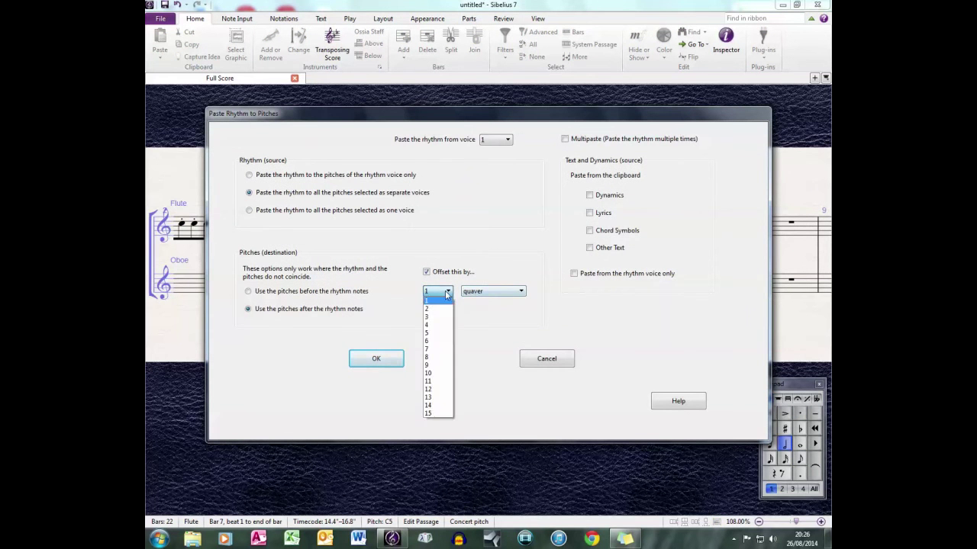
click(433, 308)
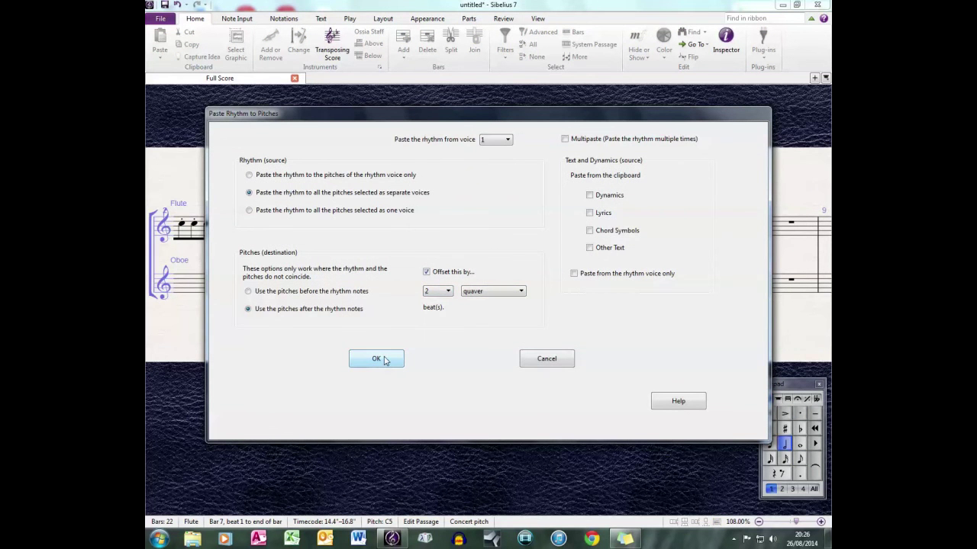
click(377, 359)
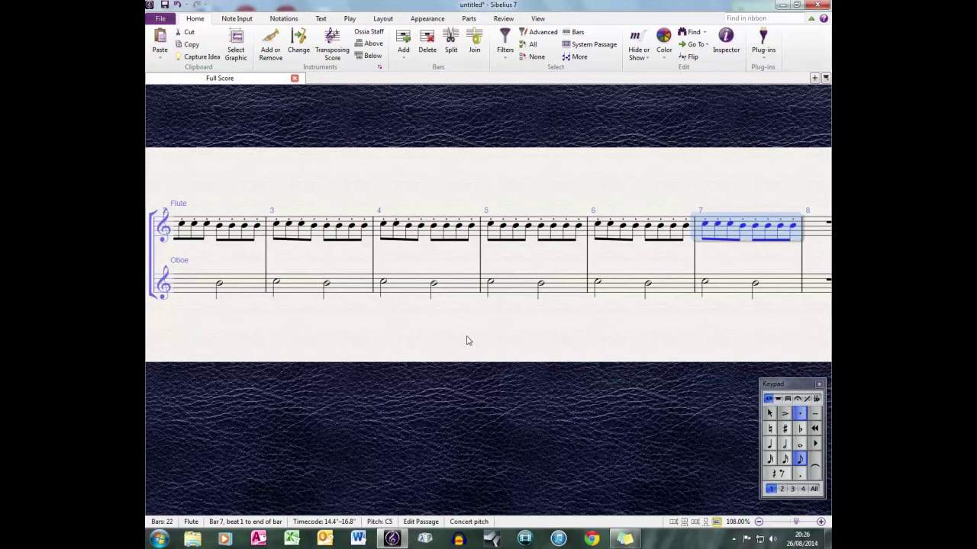
Copy Flute bars 4 and 5 as the rhythm source and select bars 1 and 2 across all five staves as the destination.
key(Escape)
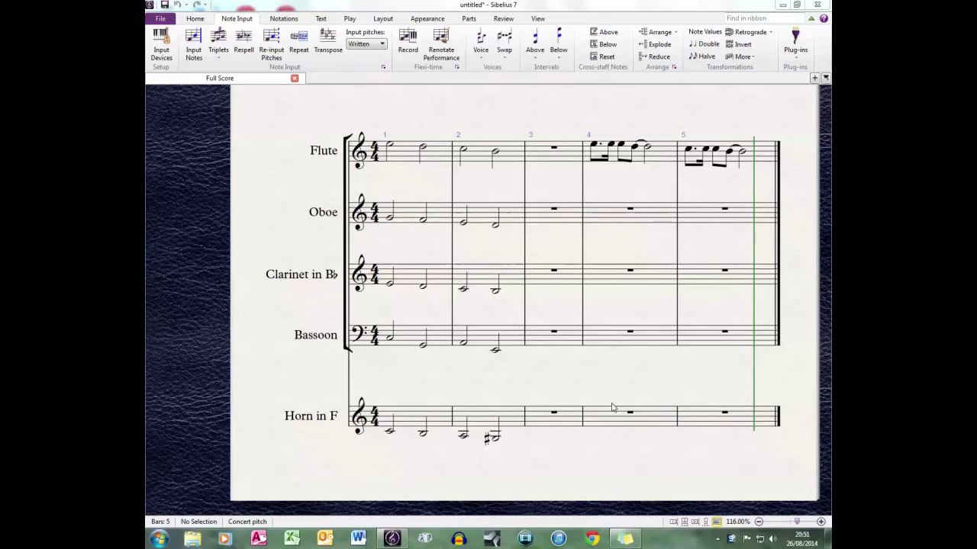
click(664, 157)
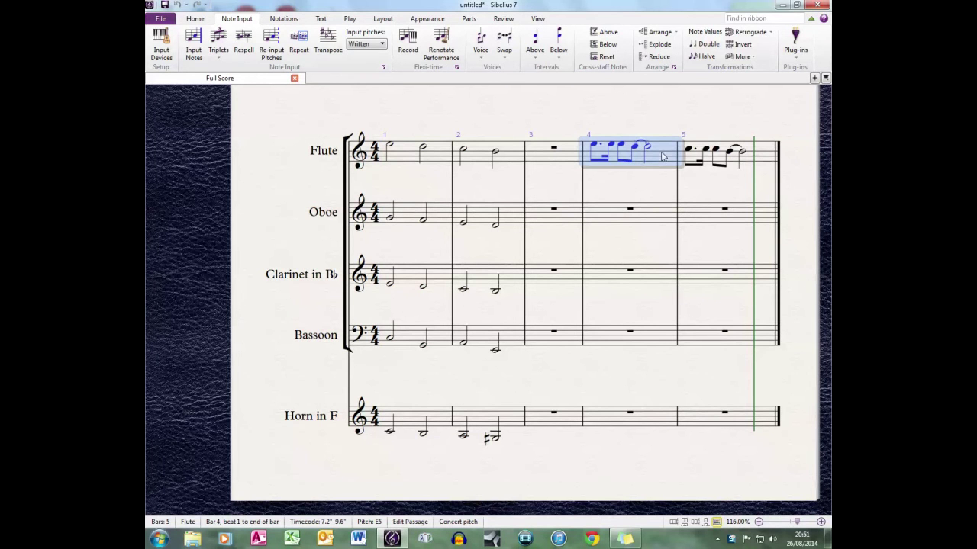
shift+click(761, 158)
right_click(761, 158)
click(752, 173)
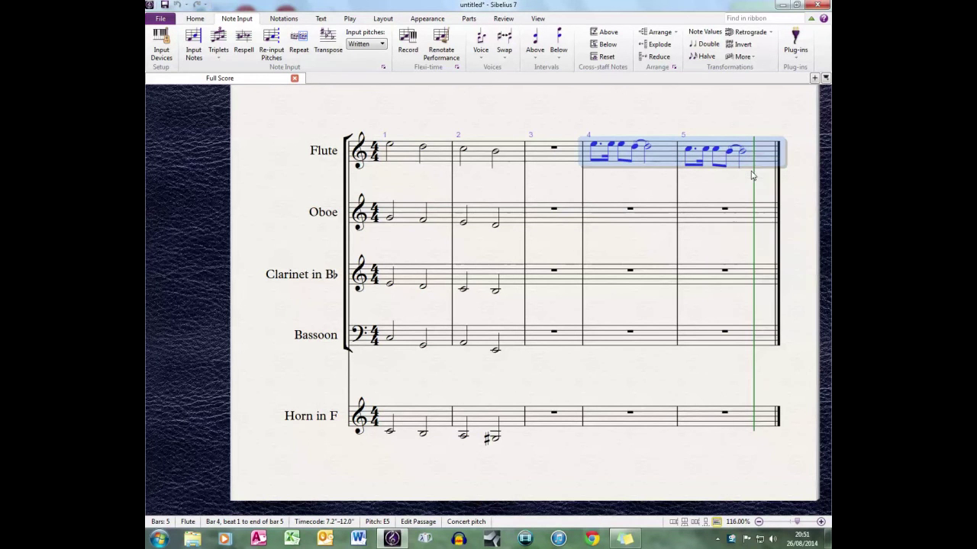
click(438, 155)
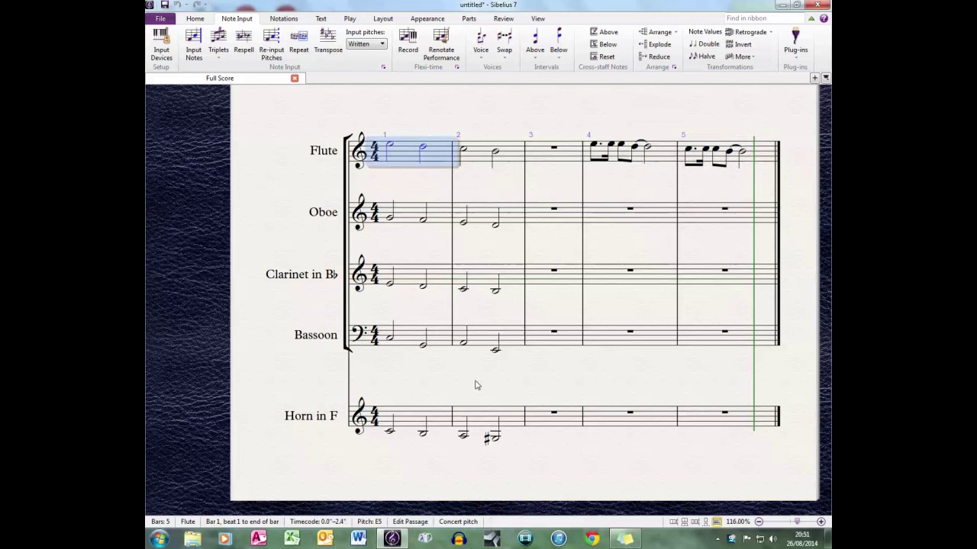
shift+click(482, 415)
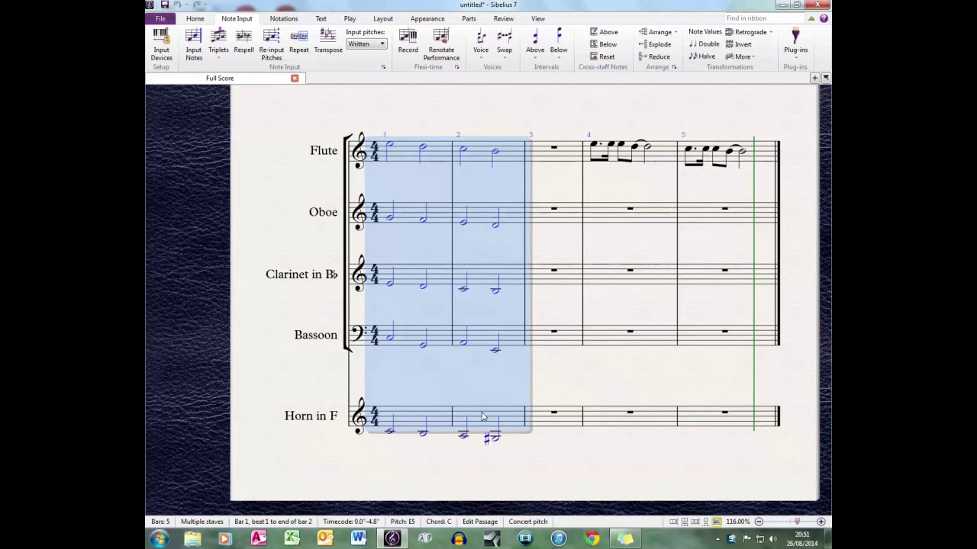
Try pasting the copied rhythm onto the selected bars as separate voices, using the pitches before the rhythm notes without offset, and undo it.
key(ctrl+shift+alt+v)
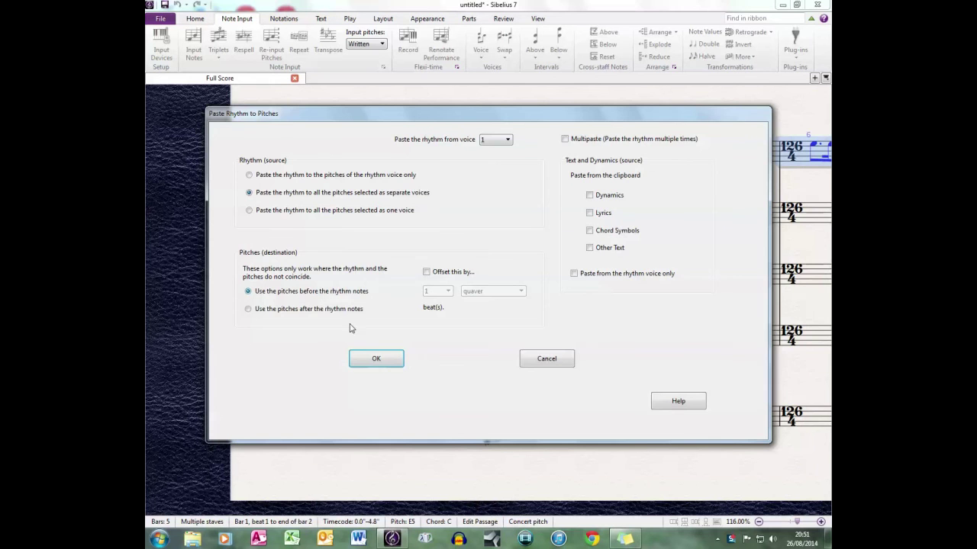
click(376, 359)
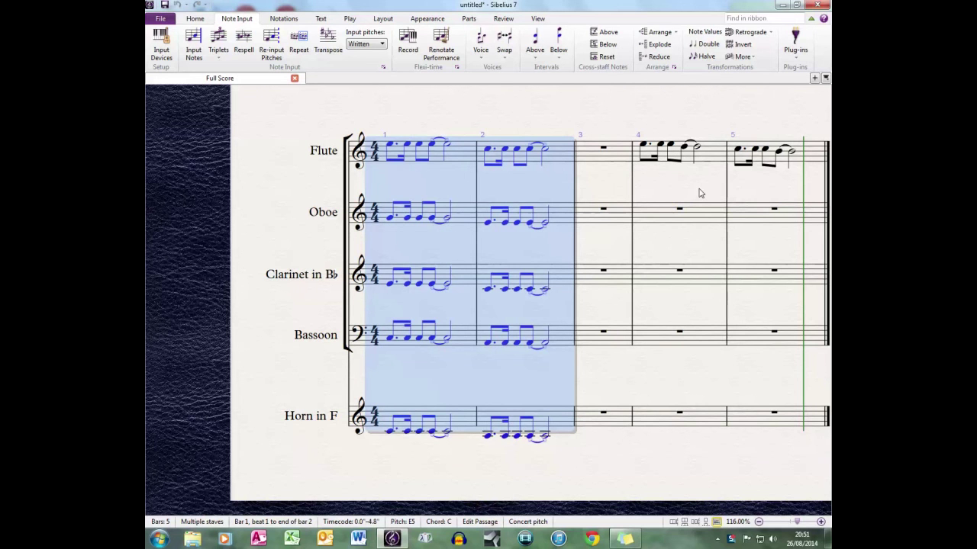
key(ctrl+z)
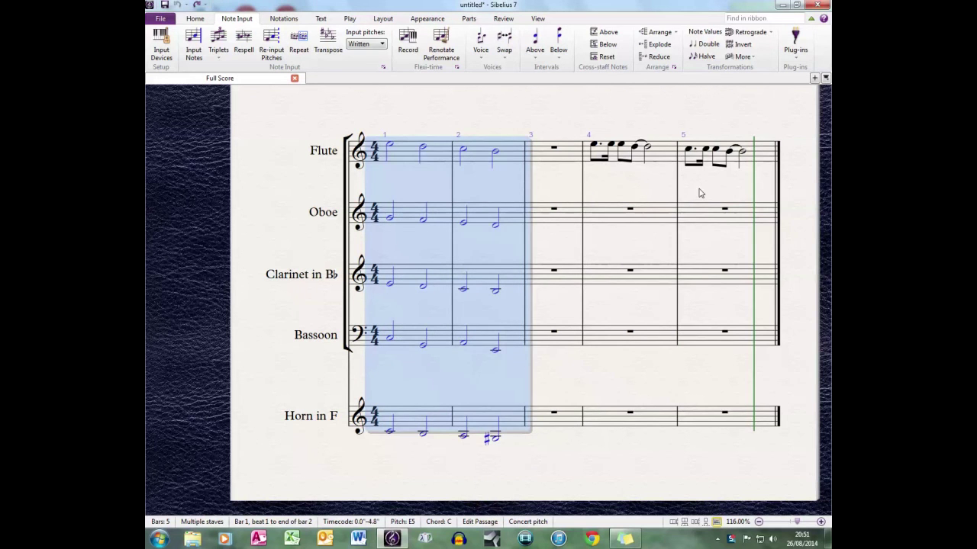
Try pasting the copied rhythm onto the selected bars, using the pitches after the rhythm notes without offset, and undo it.
key(ctrl+shift+v)
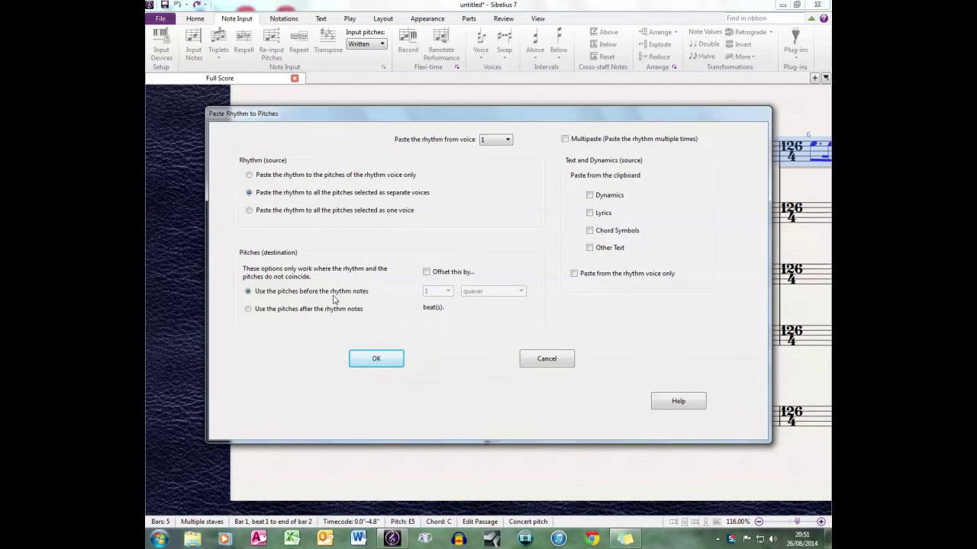
click(340, 311)
click(355, 359)
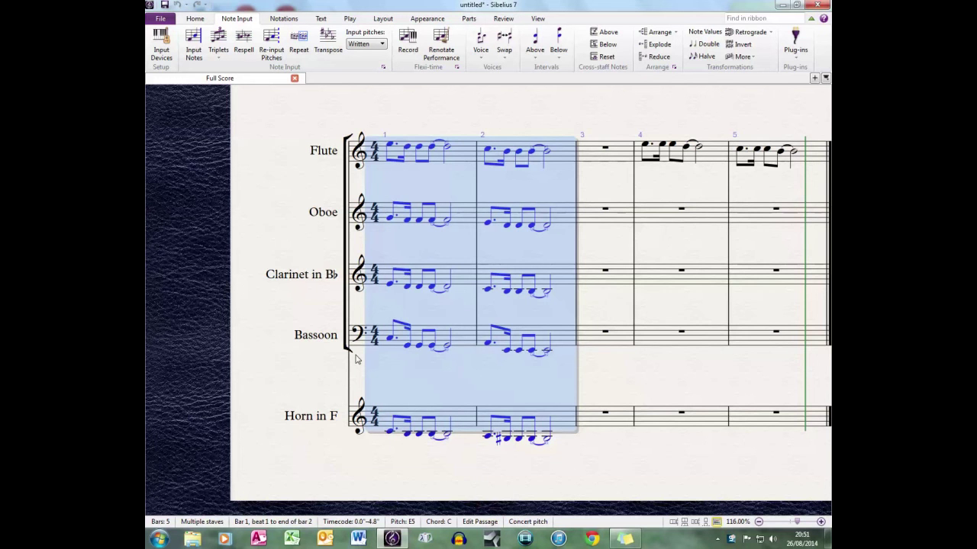
key(ctrl+z)
Paste the copied rhythm onto bars 1 and 2 of all staves, using the pitches before the rhythm notes offset by 1 quaver beat.
key(ctrl+shift+v)
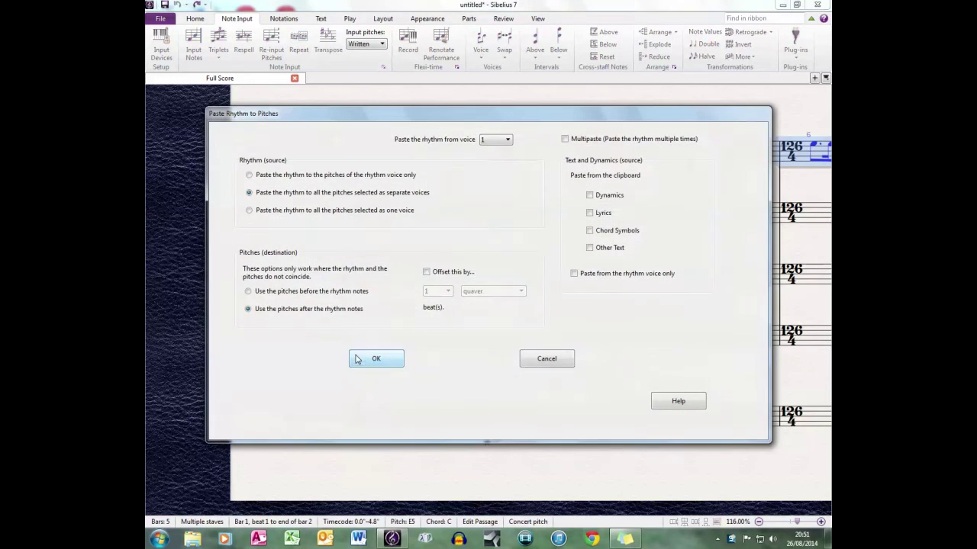
click(293, 291)
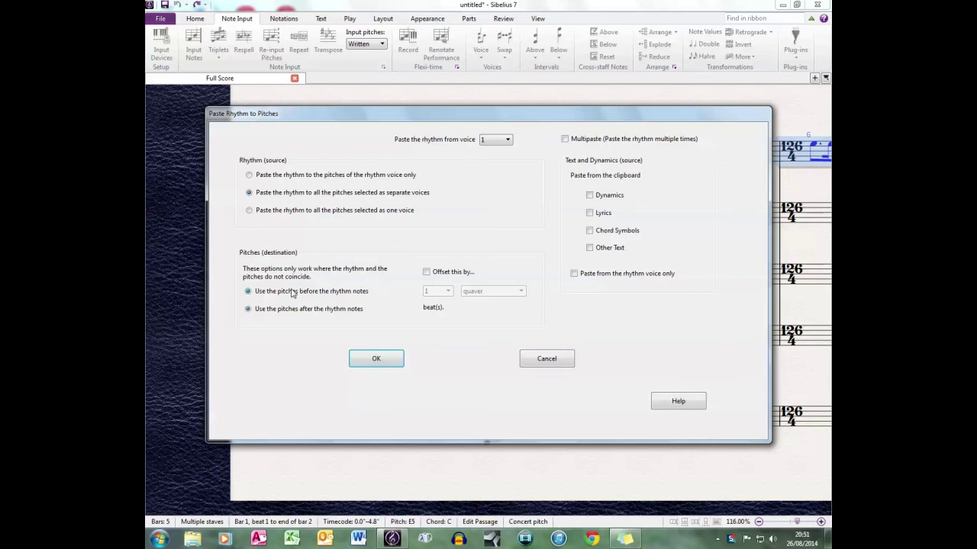
click(466, 273)
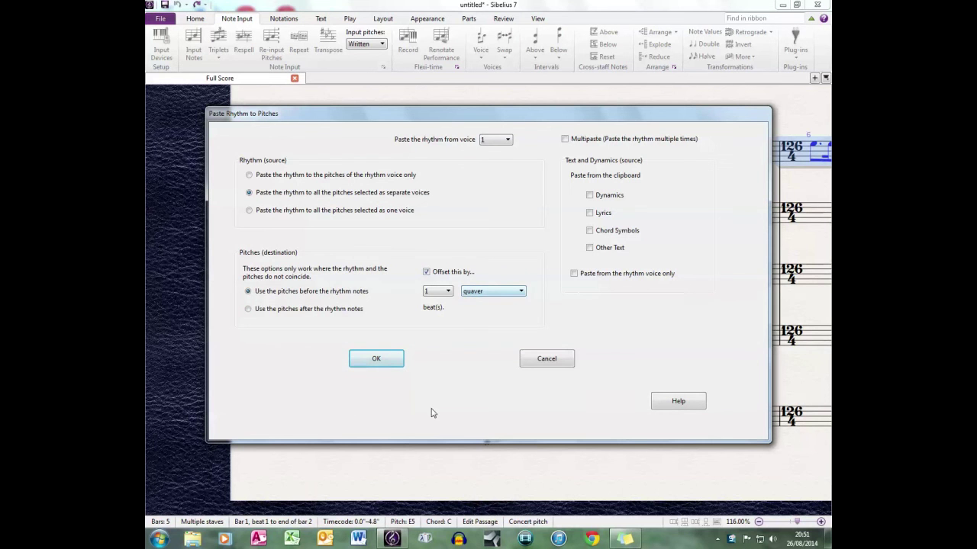
click(385, 363)
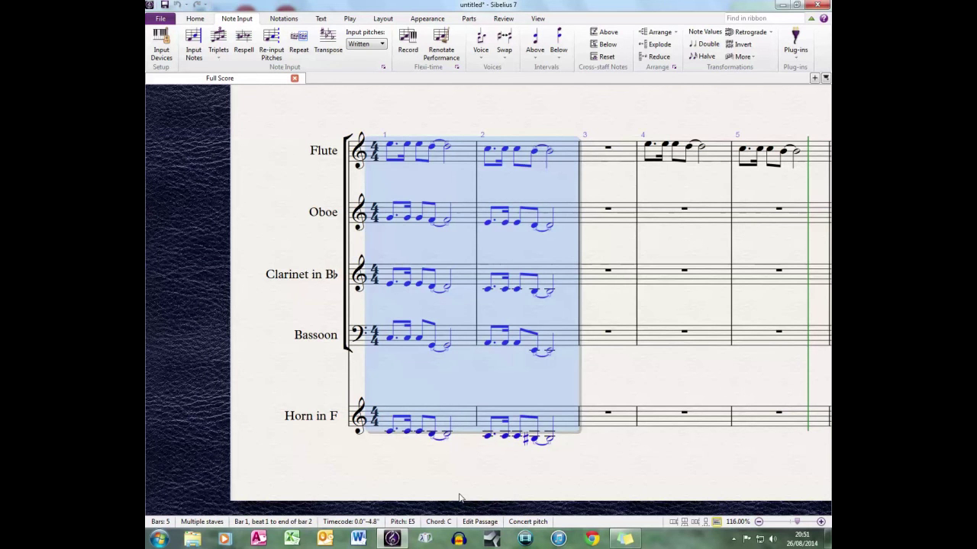
click(459, 497)
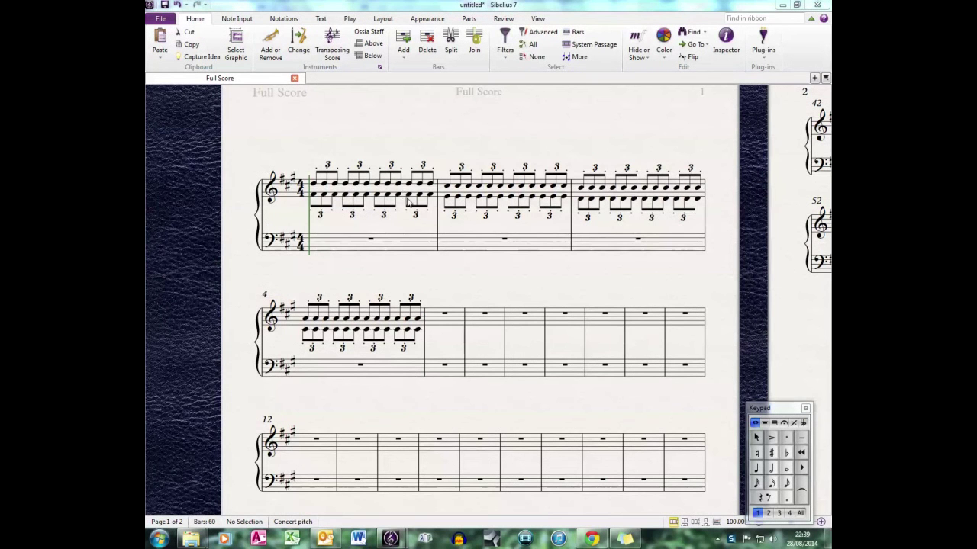
Copy bars 1 to 4 of the piano's upper staff, leaving the two-voice triplet passage selected.
click(403, 195)
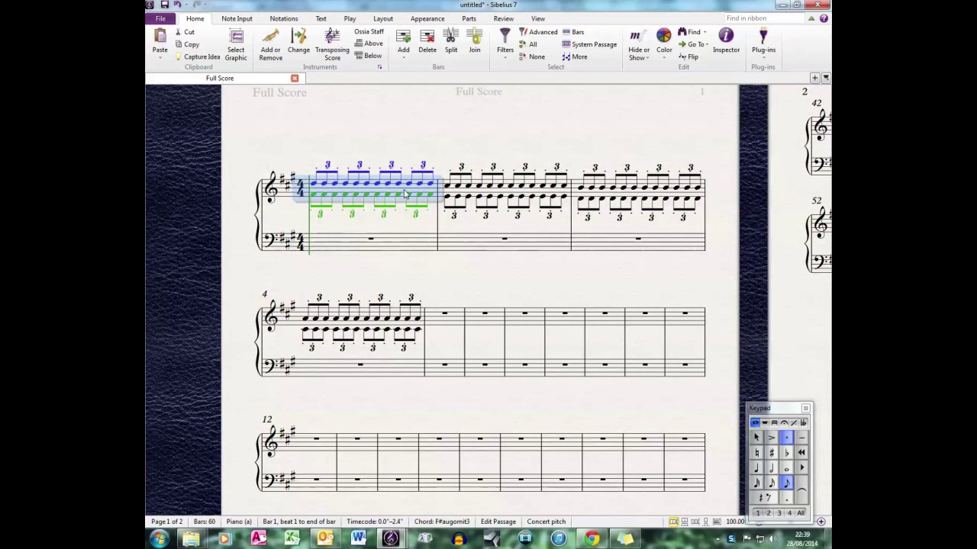
shift+click(396, 316)
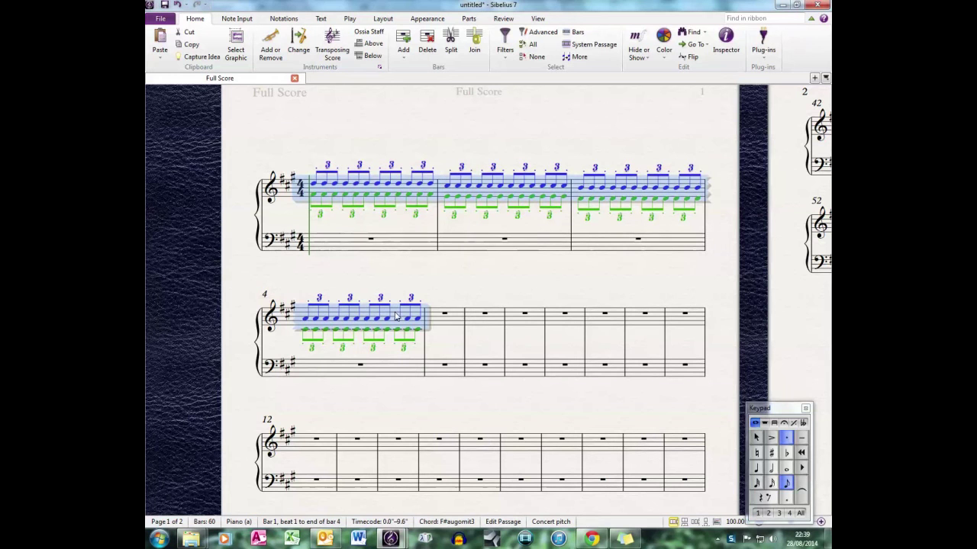
key(ctrl+c)
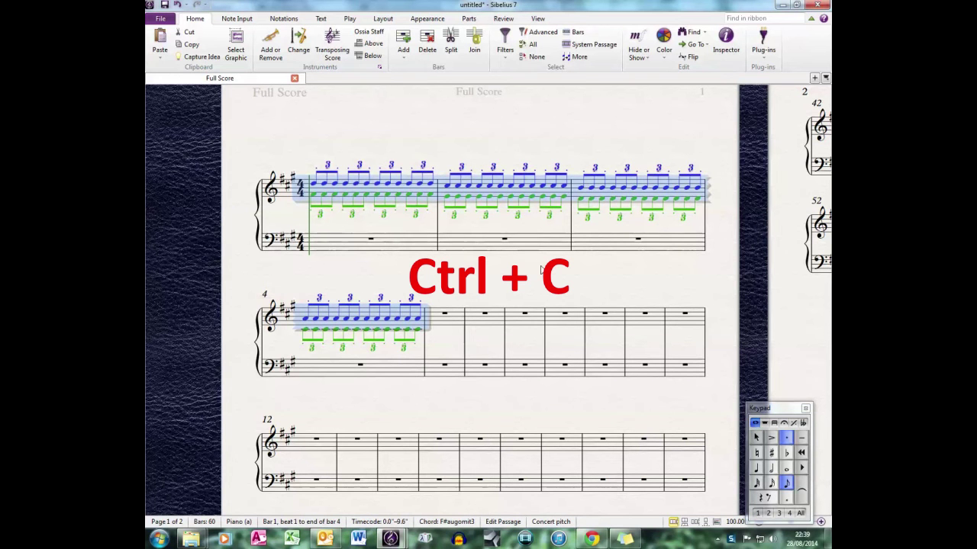
Try merging the selected piano passage by pasting the rhythm from voice 1 to all selected pitches as one voice, and undo it.
click(764, 44)
scroll(811, 323, down, 10)
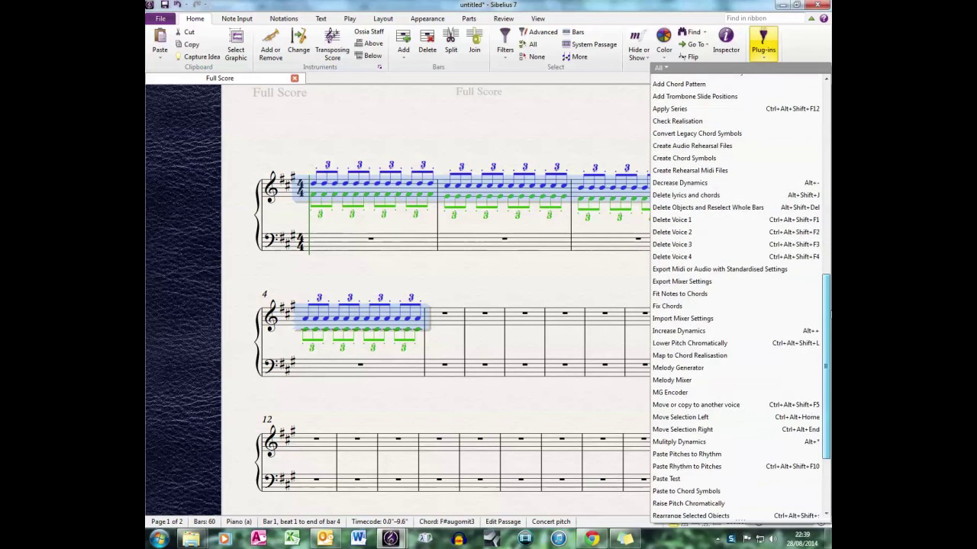
click(719, 440)
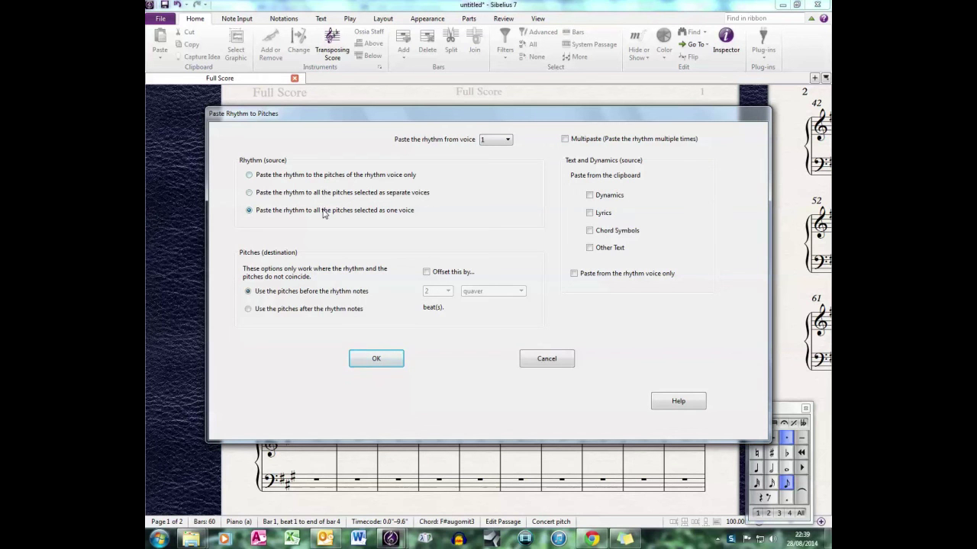
click(505, 144)
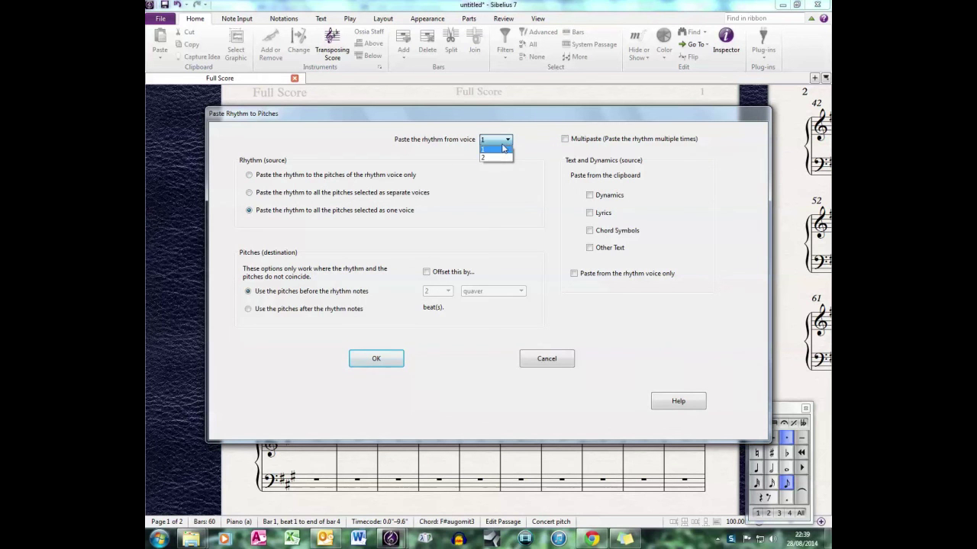
click(494, 153)
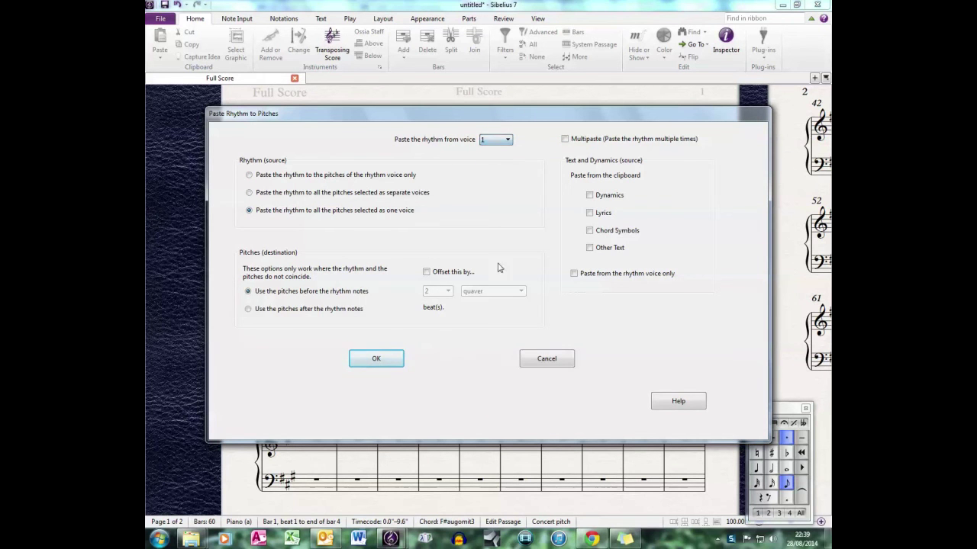
click(385, 358)
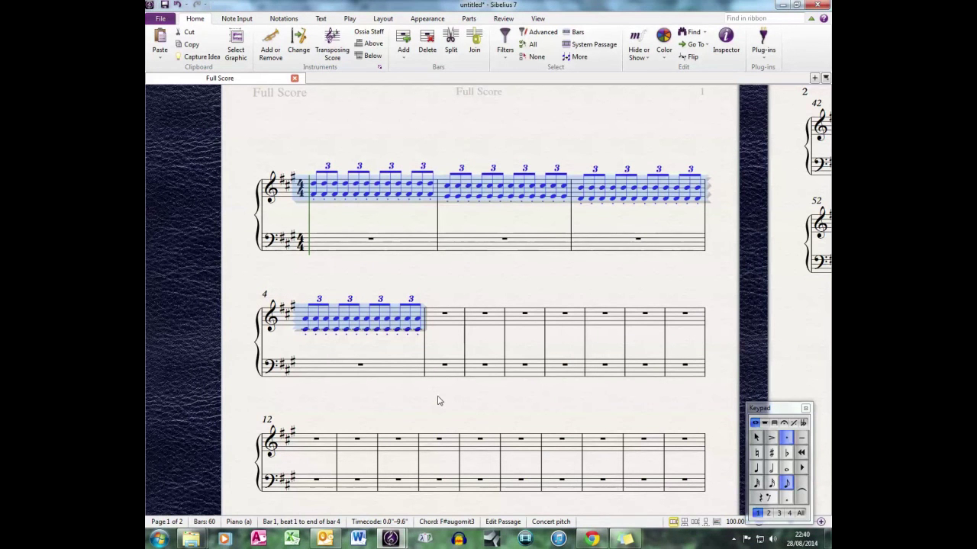
key(ctrl+z)
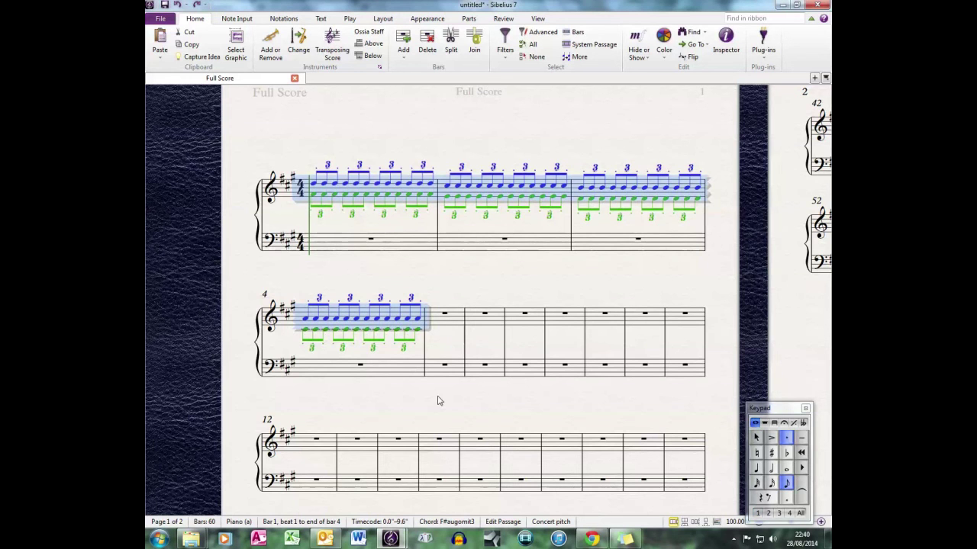
Paste the rhythm from voice 2 to all the selected pitches of piano bars 1 to 4 as one voice.
key(ctrl+shift+v)
click(494, 140)
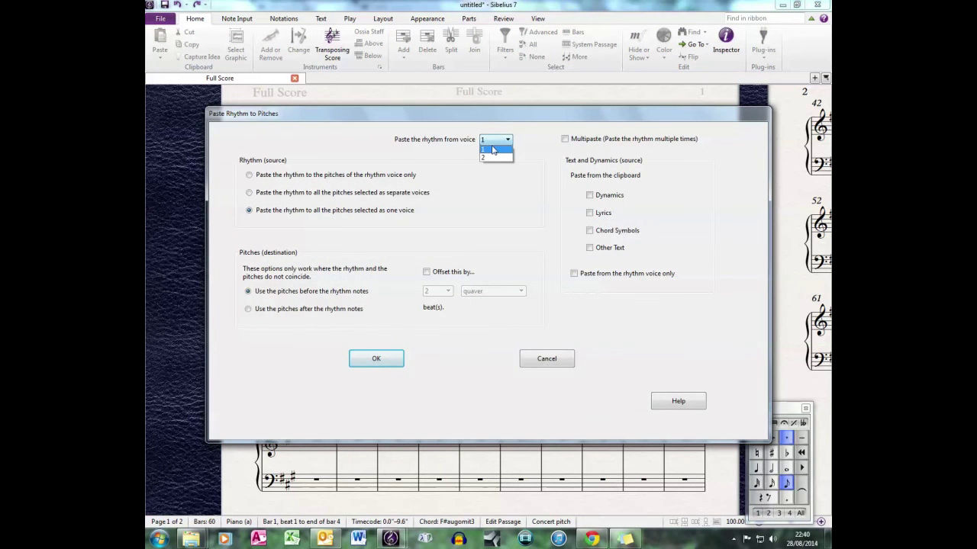
click(493, 160)
click(376, 358)
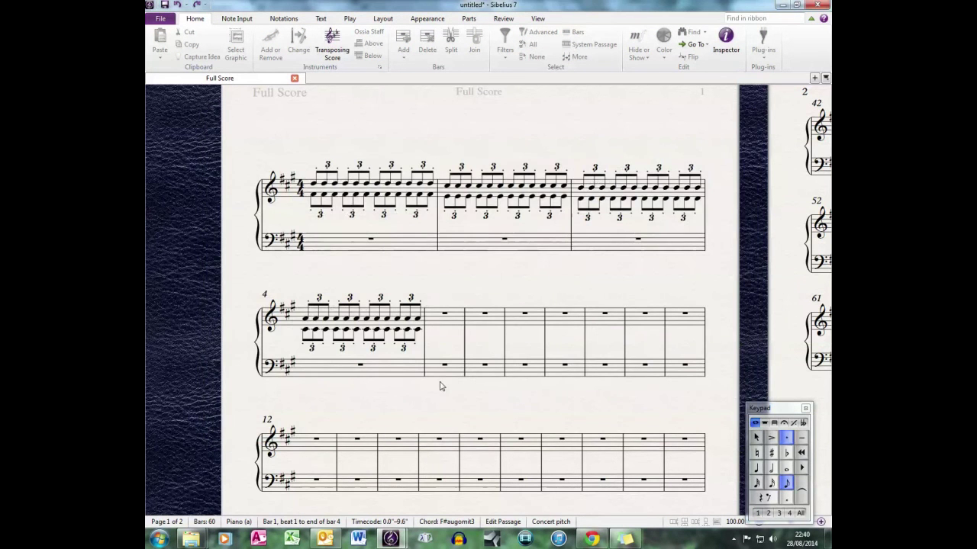